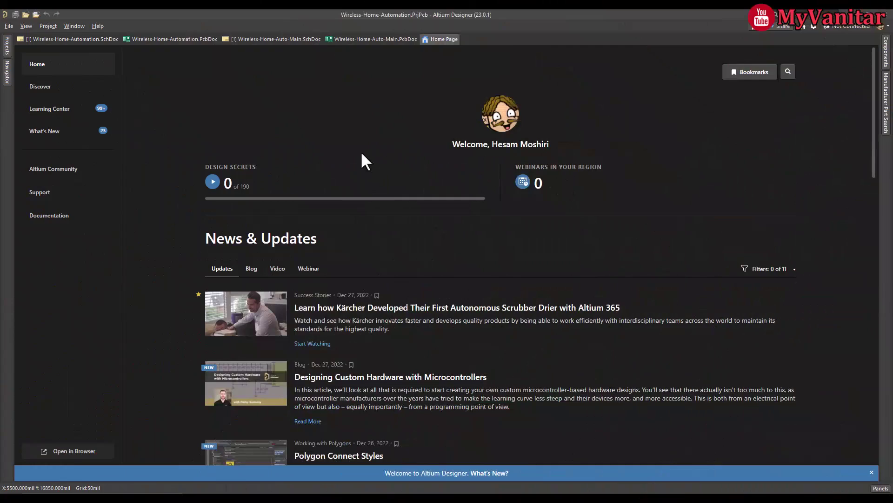
pyautogui.scroll(-10, 494, 224)
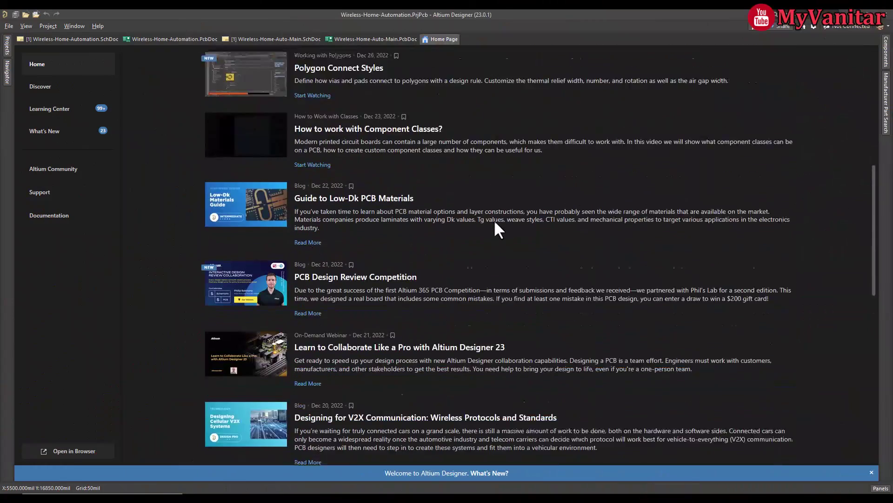
pyautogui.scroll(-3, 494, 222)
pyautogui.scroll(15, 494, 222)
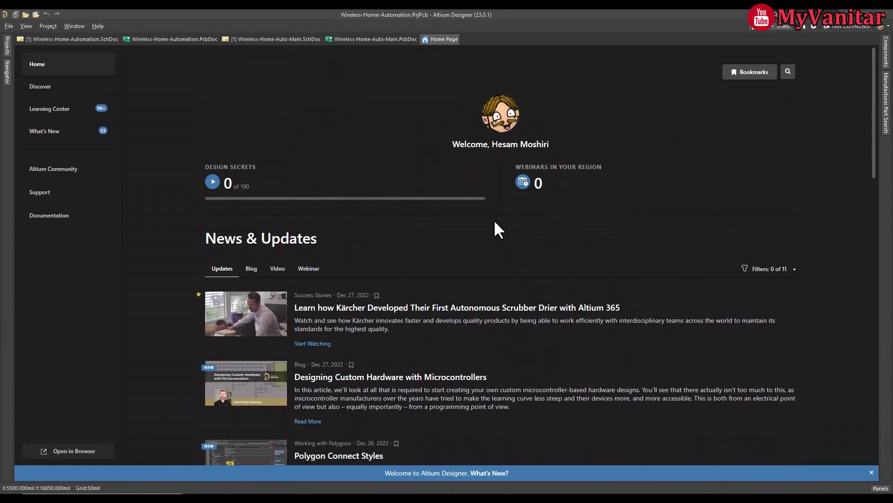
pyautogui.scroll(-11, 494, 222)
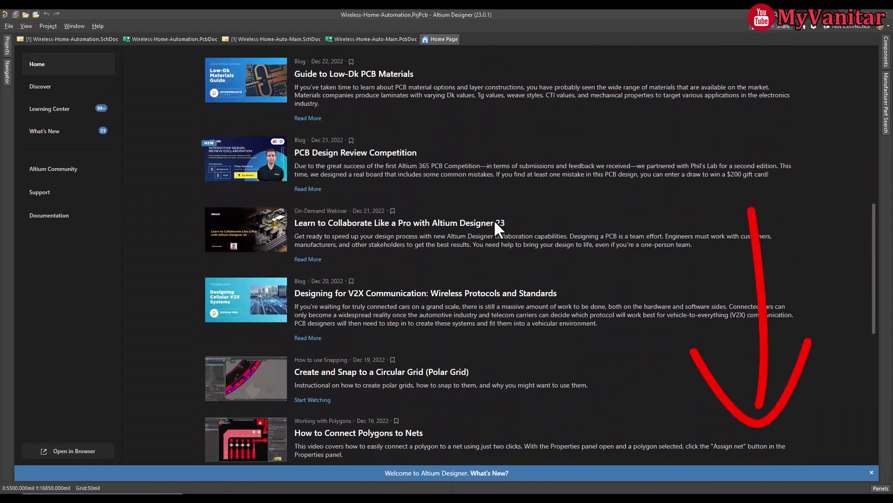
pyautogui.scroll(11, 495, 223)
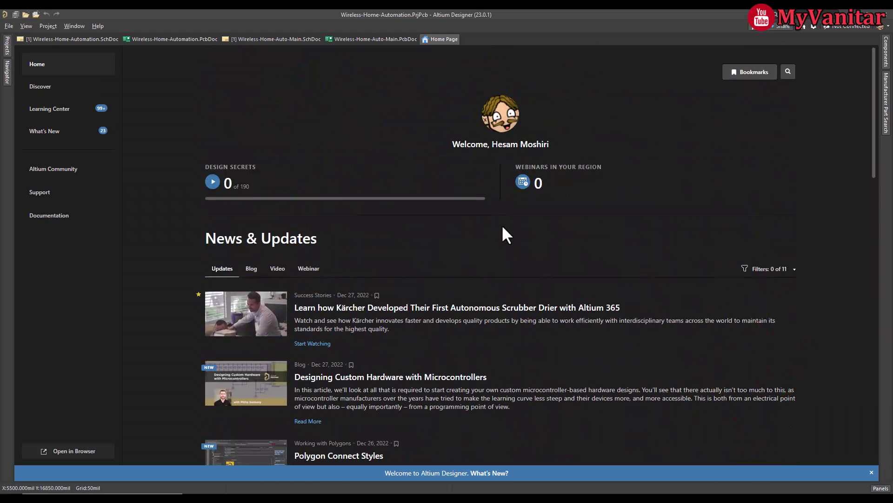
pyautogui.moveTo(452, 145); pyautogui.dragTo(461, 144)
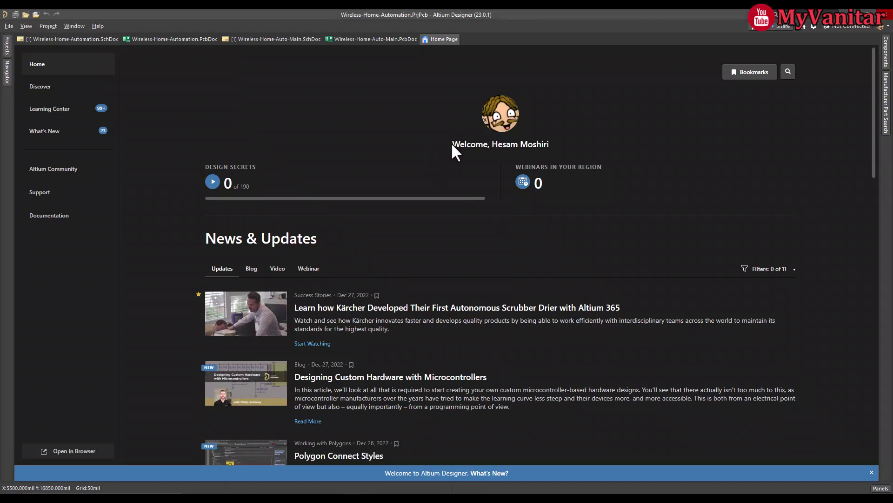
pyautogui.moveTo(451, 144); pyautogui.dragTo(554, 144)
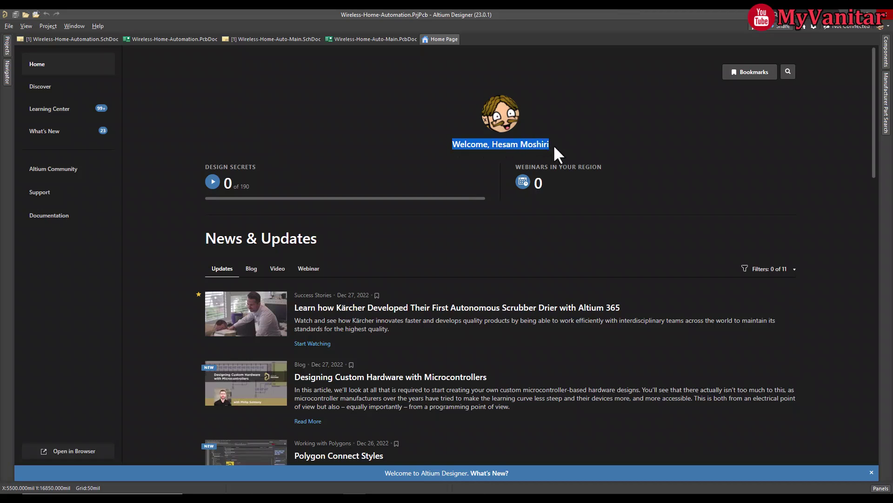
pyautogui.scroll(-10, 478, 250)
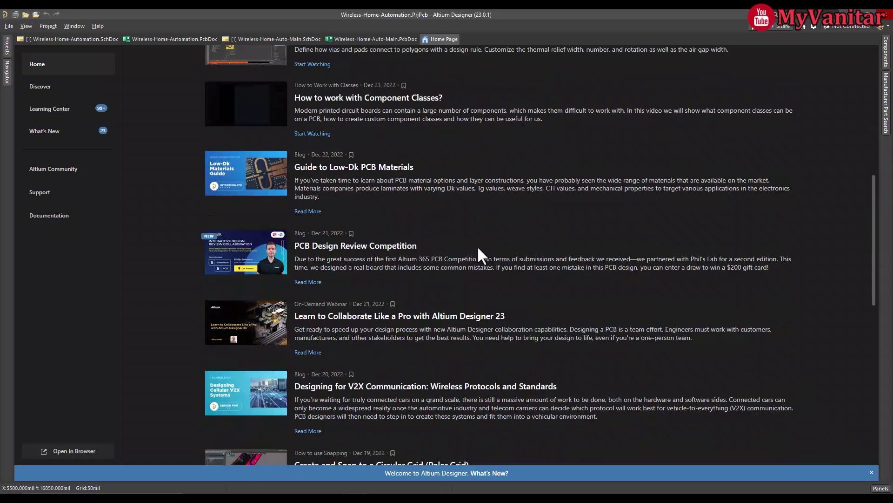
pyautogui.scroll(-5, 478, 255)
pyautogui.scroll(-3, 478, 248)
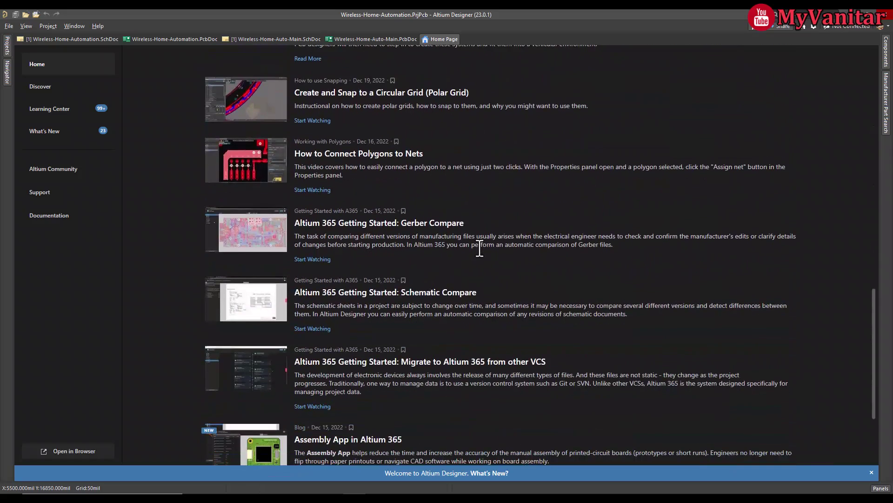
pyautogui.scroll(-5, 479, 249)
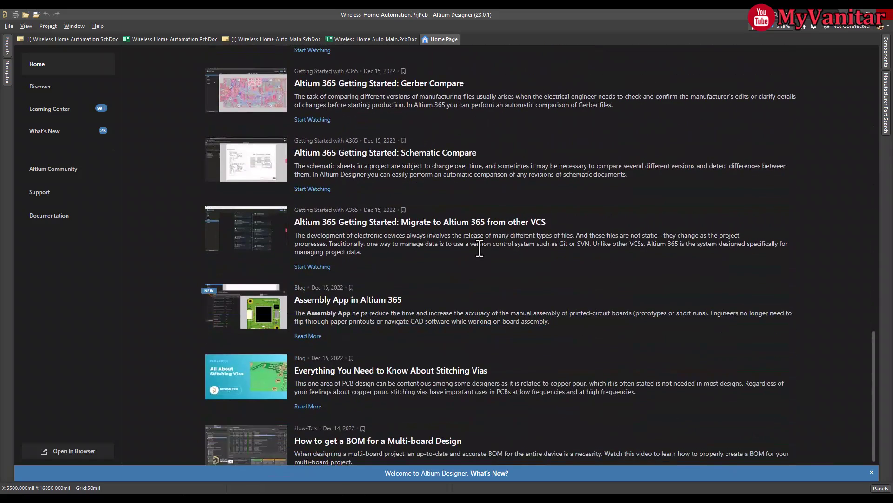
pyautogui.scroll(10, 479, 248)
pyautogui.scroll(12, 479, 248)
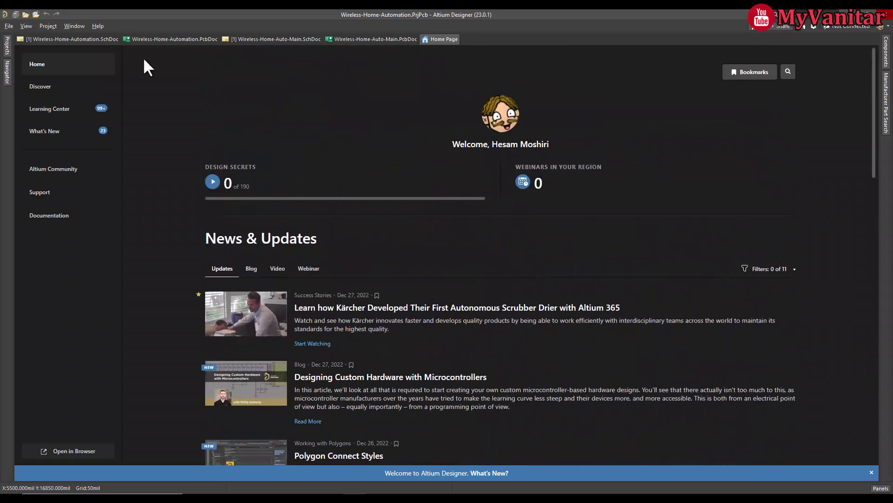
# Look over the Wireless-Home-Automation schematic and its PCB layout
pyautogui.click(101, 40)
pyautogui.moveTo(353, 171); pyautogui.dragTo(482, 346, button='right')
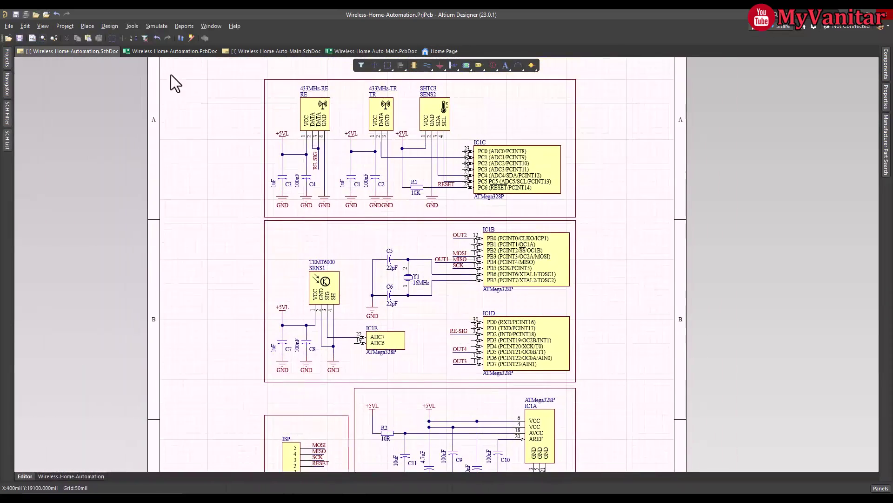
pyautogui.click(177, 50)
pyautogui.moveTo(306, 98); pyautogui.dragTo(342, 115, button='right')
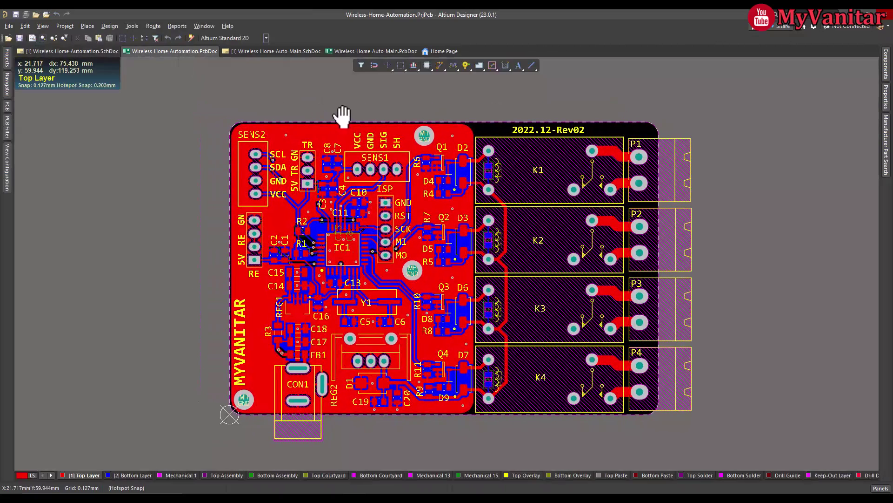
# Look over the Wireless-Home-Auto-Main schematic and its PCB layout
pyautogui.click(287, 50)
pyautogui.moveTo(389, 136); pyautogui.dragTo(396, 88, button='right')
pyautogui.click(368, 49)
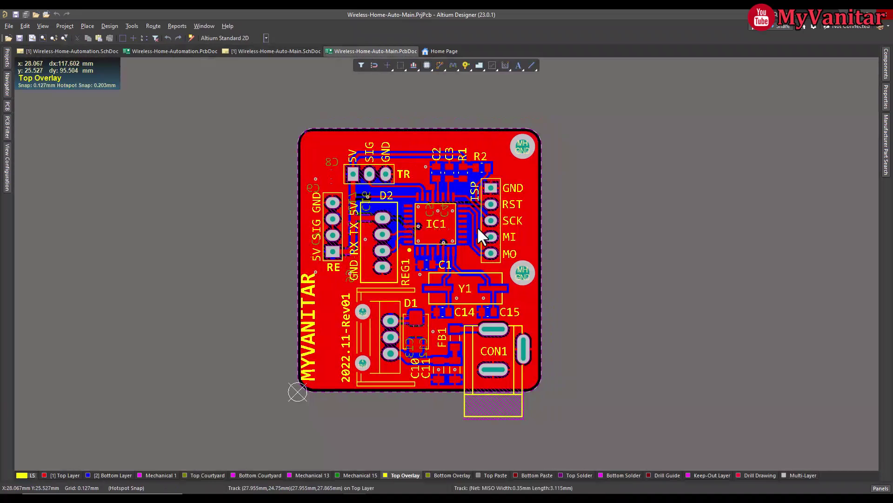
pyautogui.keyDown('ctrl'); pyautogui.scroll(-2, 478, 222); pyautogui.keyUp('ctrl')
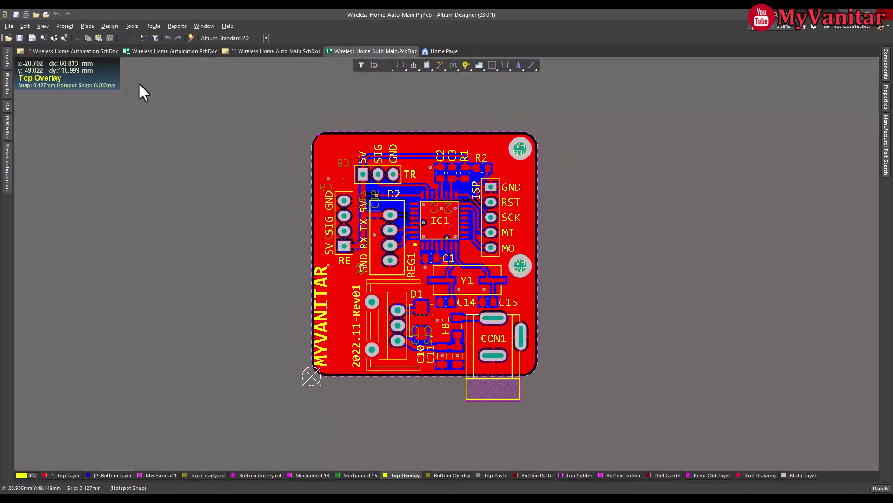
# Return to the Wireless-Home-Automation schematic showing the IC1 ATMega328P sections and sensor connections
pyautogui.click(94, 52)
pyautogui.moveTo(453, 201); pyautogui.dragTo(453, 225, button='right')
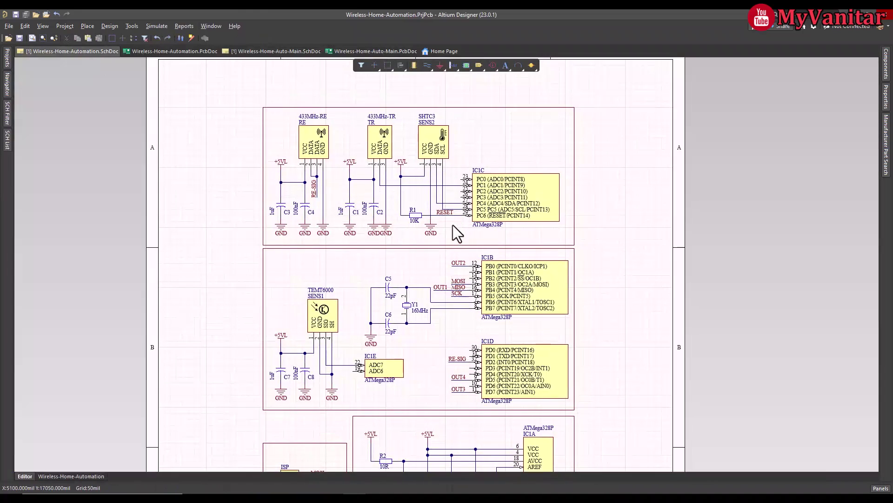
pyautogui.keyDown('ctrl'); pyautogui.scroll(2, 453, 224); pyautogui.keyUp('ctrl')
pyautogui.moveTo(478, 259); pyautogui.dragTo(461, 241, button='right')
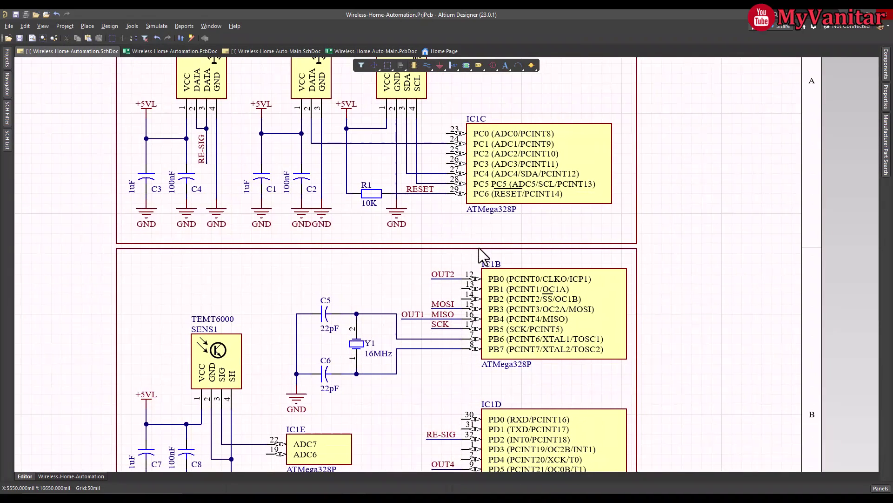
pyautogui.keyDown('ctrl'); pyautogui.moveTo(496, 225); pyautogui.dragTo(498, 222, button='right'); pyautogui.keyUp('ctrl')
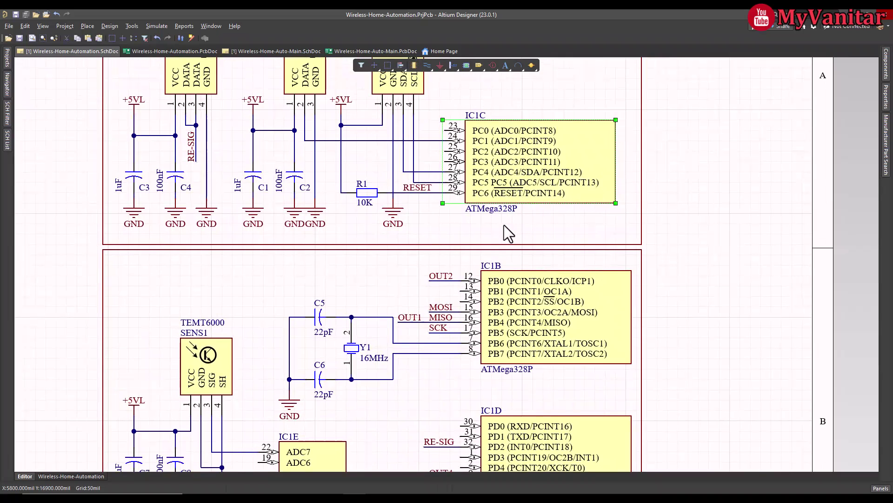
pyautogui.click(504, 225)
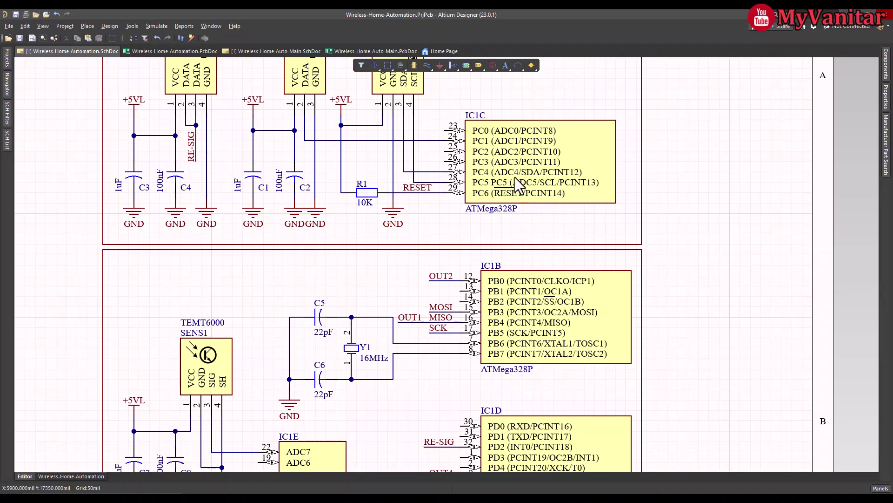
pyautogui.keyDown('ctrl'); pyautogui.scroll(3, 511, 182); pyautogui.keyUp('ctrl')
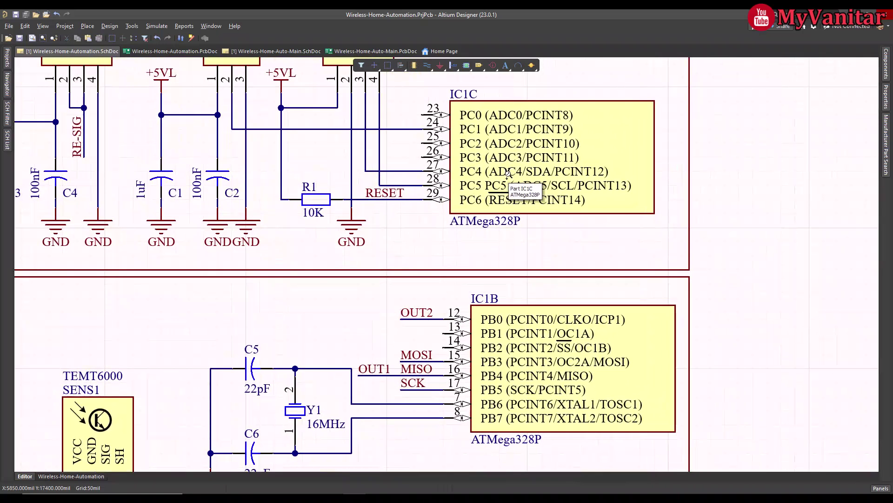
pyautogui.keyDown('ctrl'); pyautogui.scroll(-1, 509, 173); pyautogui.keyUp('ctrl')
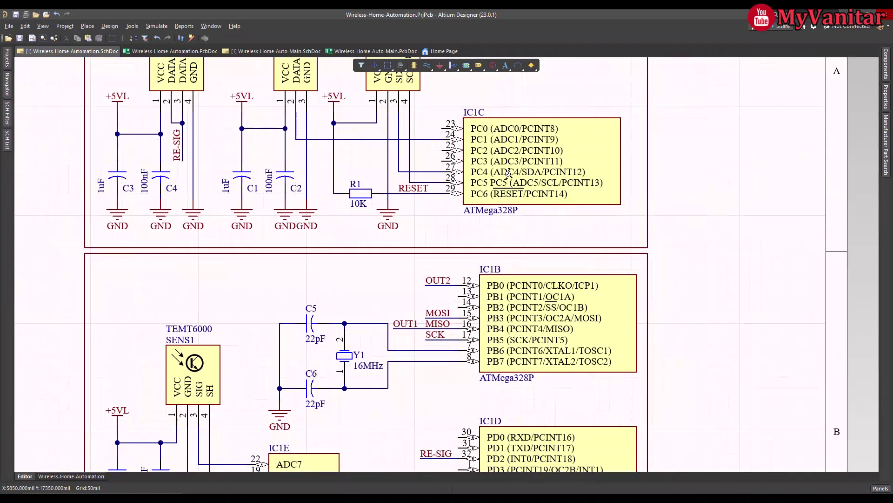
pyautogui.click(488, 161)
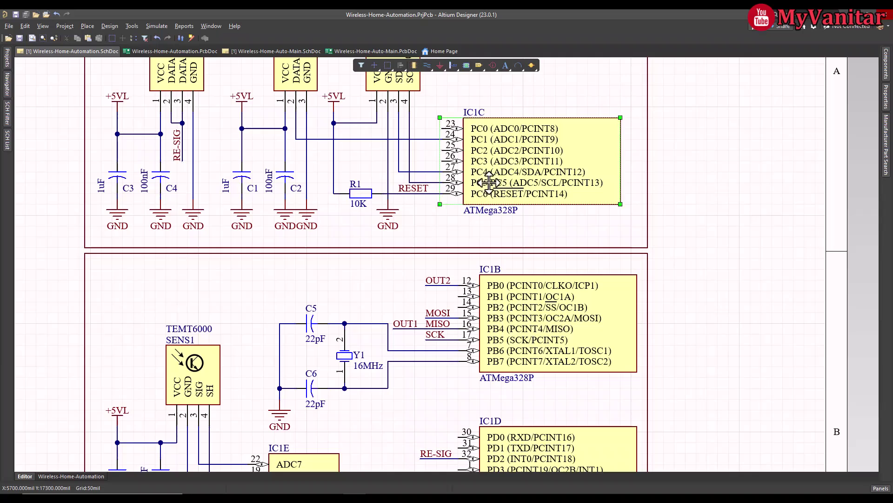
pyautogui.moveTo(578, 335); pyautogui.dragTo(563, 228, button='right')
pyautogui.click(563, 228)
pyautogui.moveTo(564, 293); pyautogui.dragTo(568, 149, button='right')
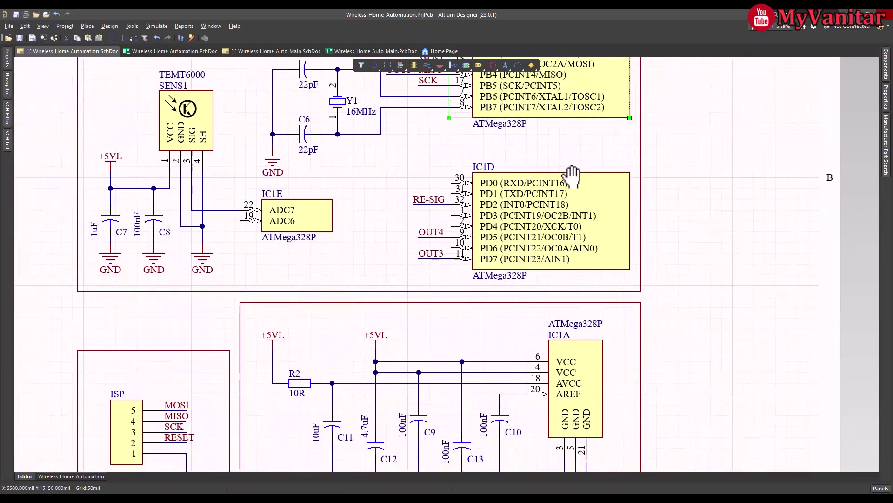
pyautogui.click(551, 227)
pyautogui.moveTo(558, 299); pyautogui.dragTo(564, 186, button='right')
pyautogui.click(577, 247)
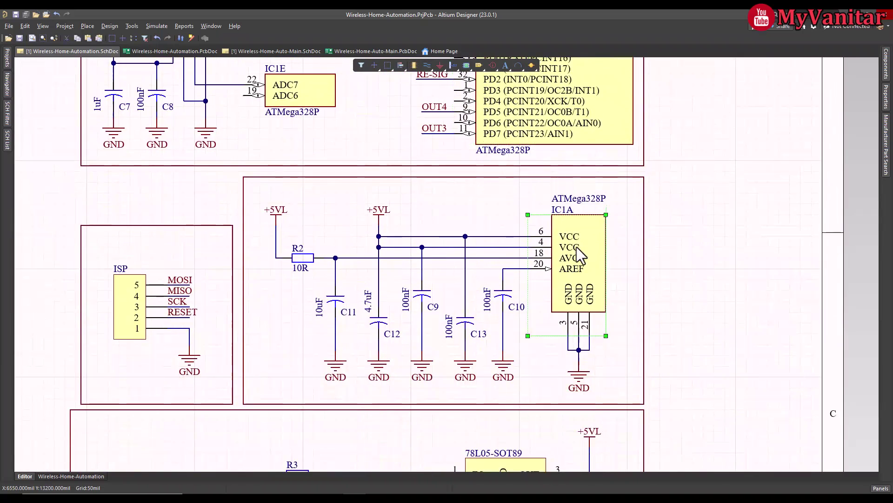
pyautogui.click(495, 208)
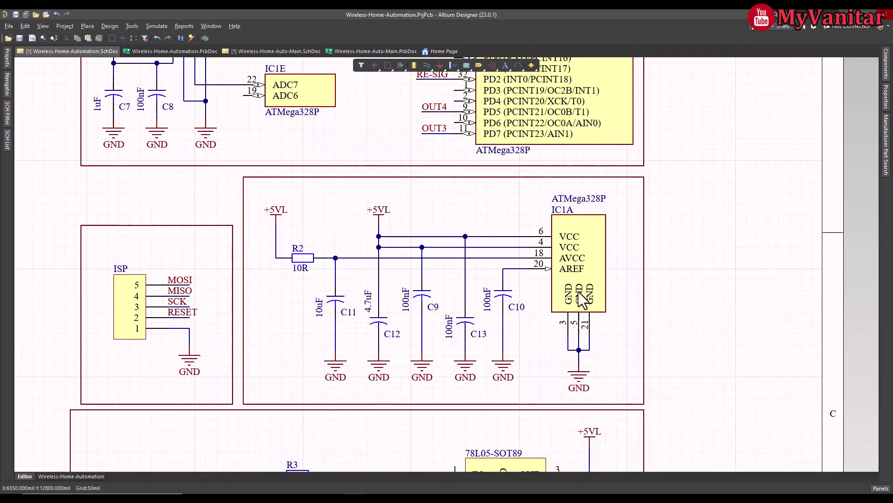
pyautogui.keyDown('ctrl'); pyautogui.scroll(-2, 541, 210); pyautogui.keyUp('ctrl')
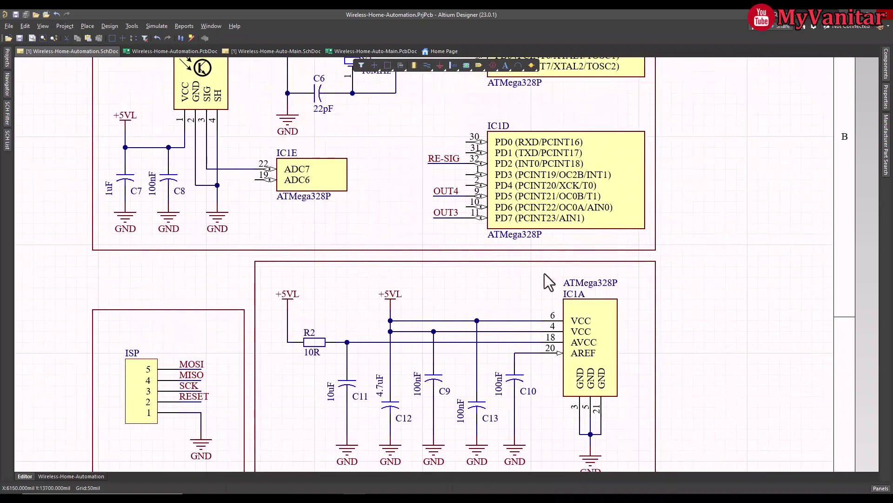
pyautogui.keyDown('ctrl'); pyautogui.scroll(-1, 539, 234); pyautogui.keyUp('ctrl')
pyautogui.moveTo(547, 200); pyautogui.dragTo(524, 280, button='right')
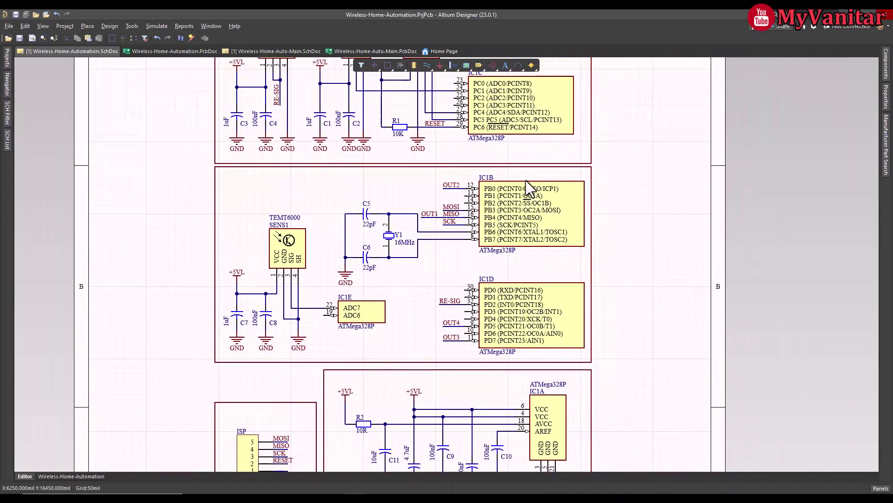
pyautogui.moveTo(526, 180); pyautogui.dragTo(536, 269, button='right')
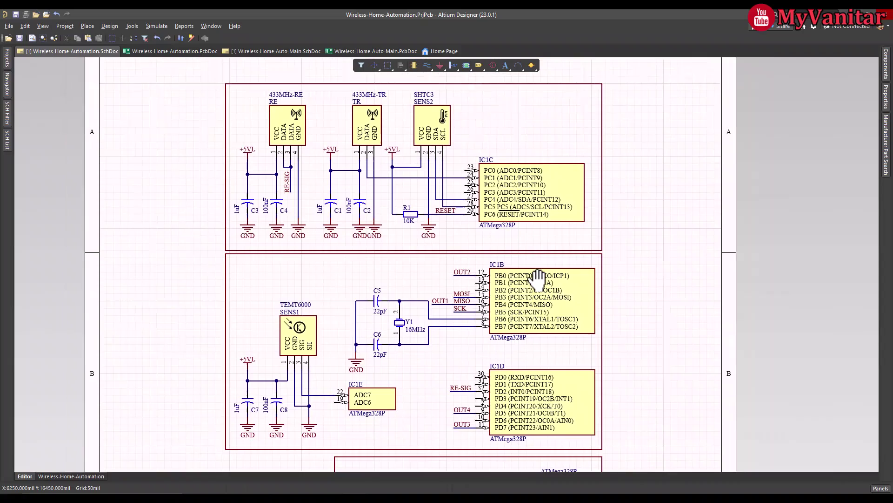
pyautogui.keyDown('ctrl'); pyautogui.scroll(2, 536, 269); pyautogui.keyUp('ctrl')
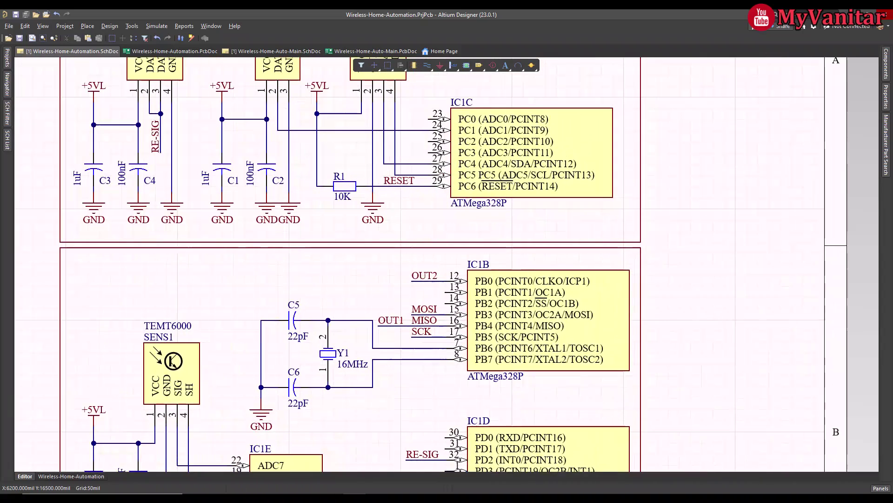
pyautogui.scroll(-6, 537, 250)
pyautogui.keyDown('ctrl'); pyautogui.scroll(-1, 550, 201); pyautogui.keyUp('ctrl')
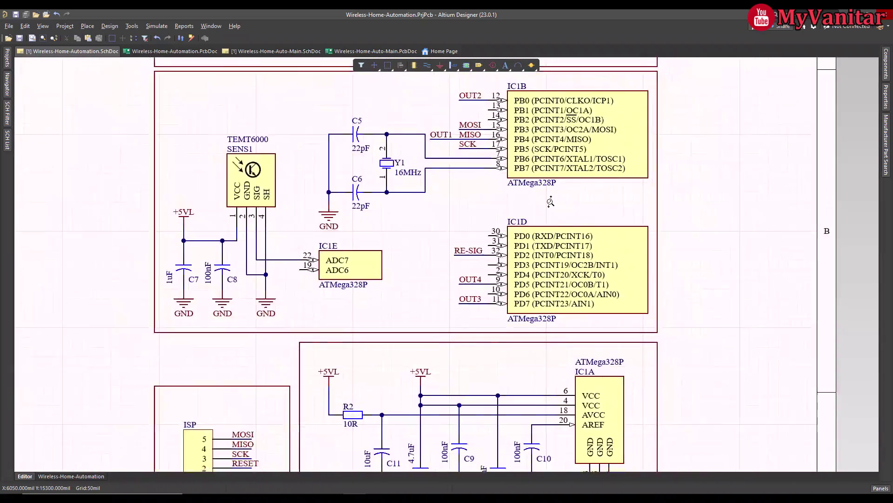
pyautogui.keyDown('ctrl'); pyautogui.scroll(-2, 551, 201); pyautogui.keyUp('ctrl')
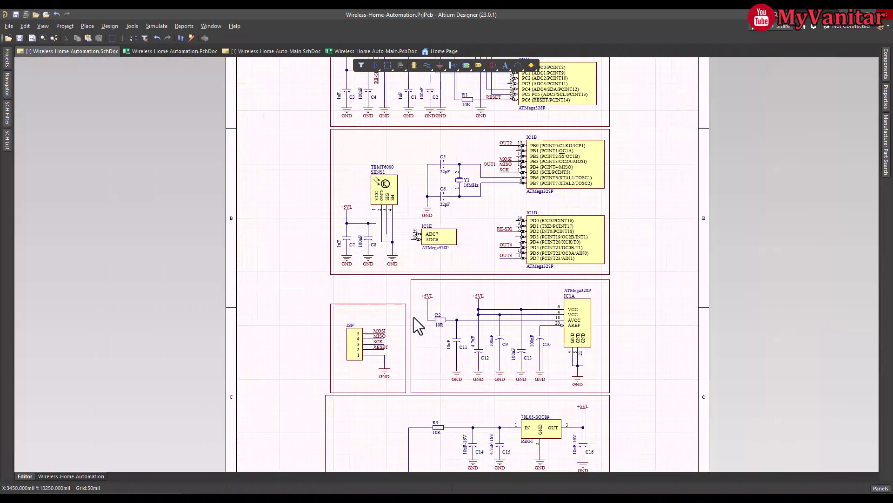
pyautogui.moveTo(500, 234); pyautogui.dragTo(479, 246, button='right')
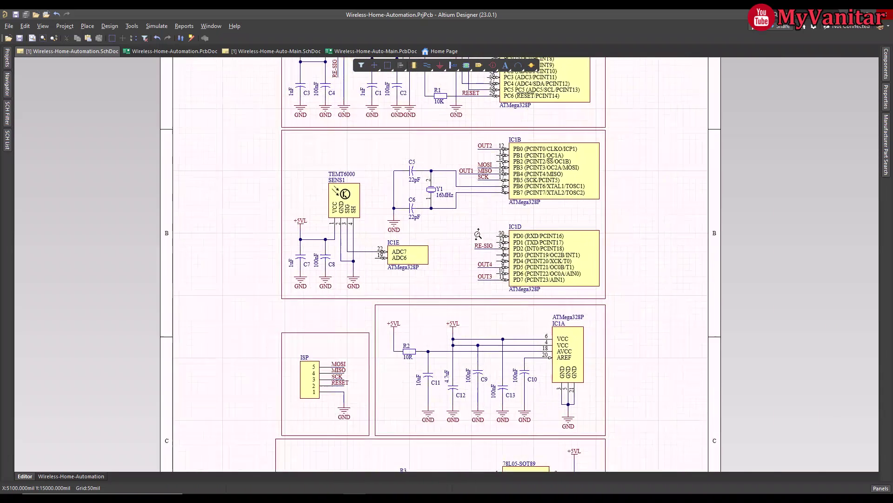
pyautogui.keyDown('ctrl'); pyautogui.scroll(2, 478, 237); pyautogui.keyUp('ctrl')
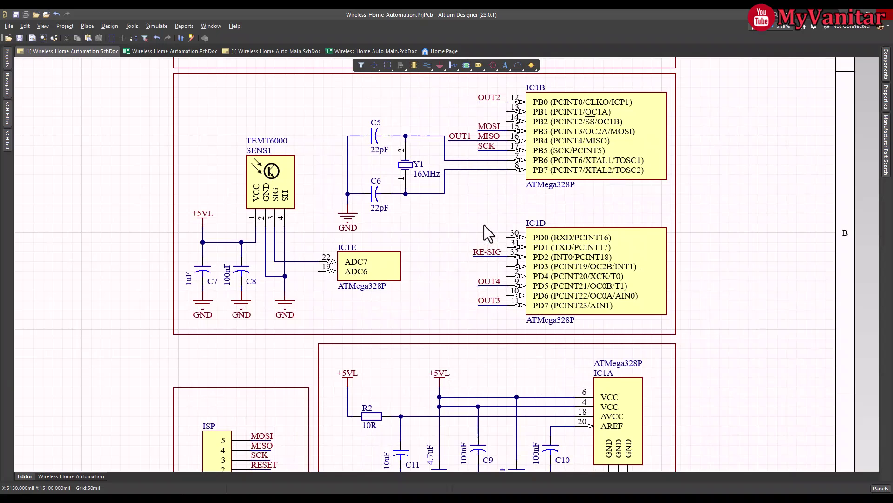
pyautogui.moveTo(492, 253); pyautogui.dragTo(487, 205, button='right')
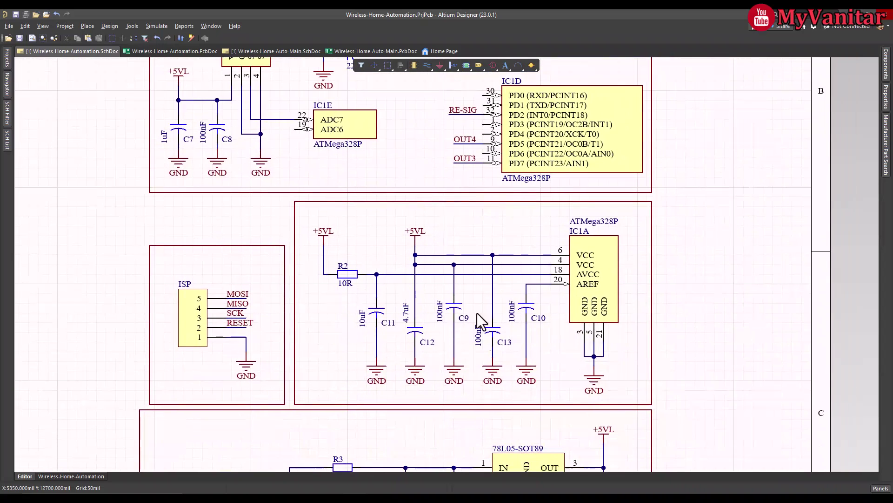
pyautogui.moveTo(471, 138); pyautogui.dragTo(486, 263, button='right')
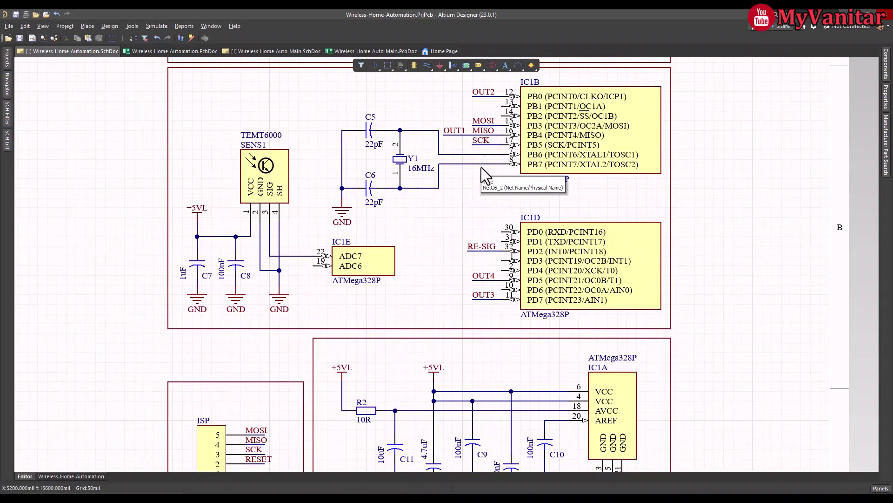
pyautogui.moveTo(482, 167); pyautogui.dragTo(445, 298, button='right')
pyautogui.moveTo(443, 155); pyautogui.dragTo(460, 270, button='right')
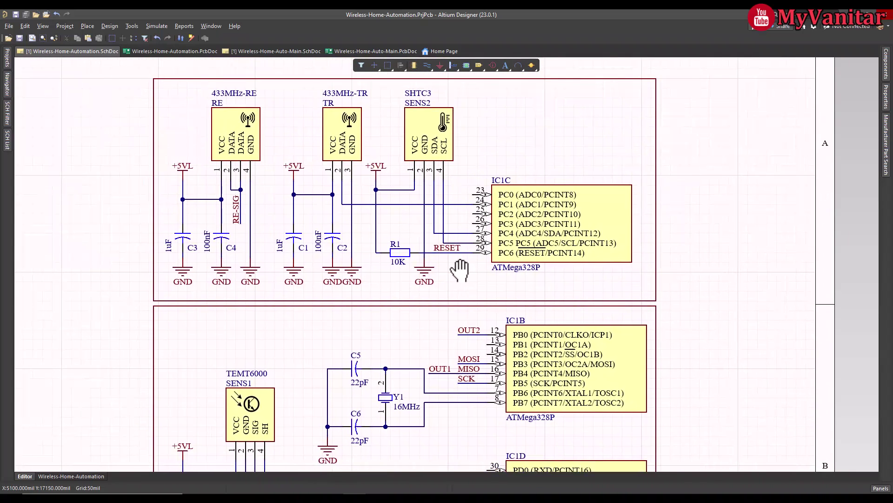
pyautogui.scroll(-5, 459, 284)
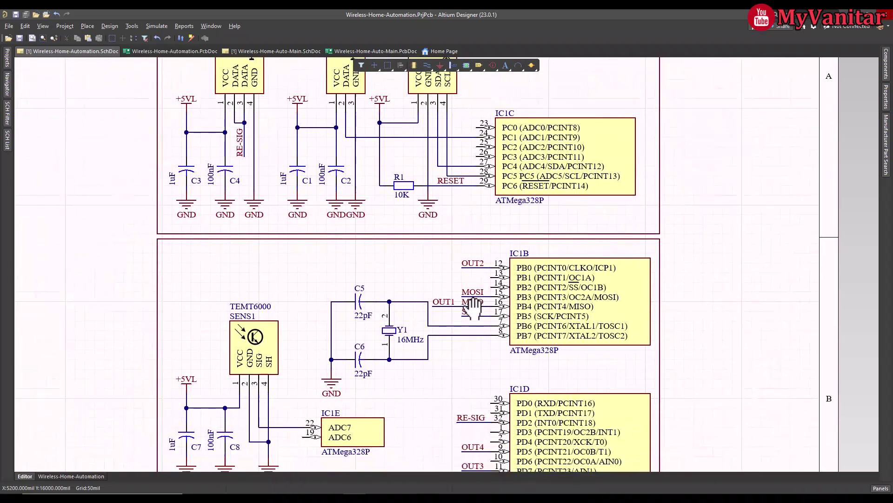
pyautogui.moveTo(498, 336); pyautogui.dragTo(469, 233, button='right')
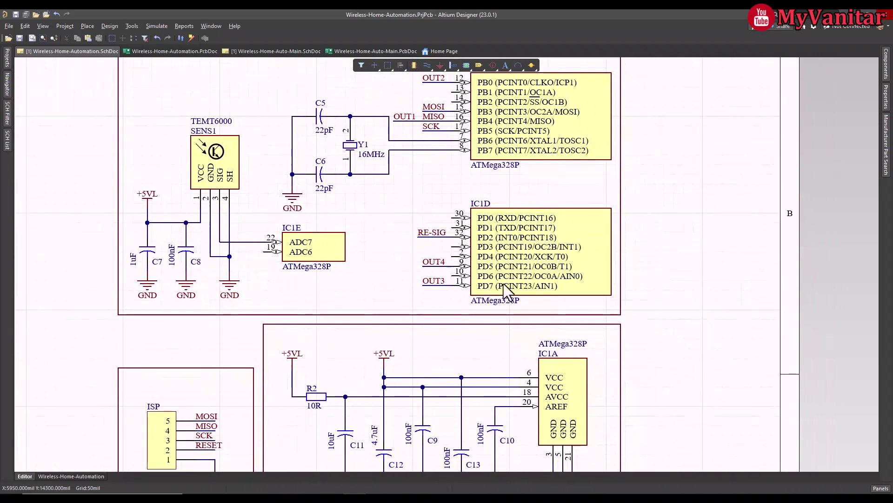
pyautogui.moveTo(516, 180); pyautogui.dragTo(501, 343, button='right')
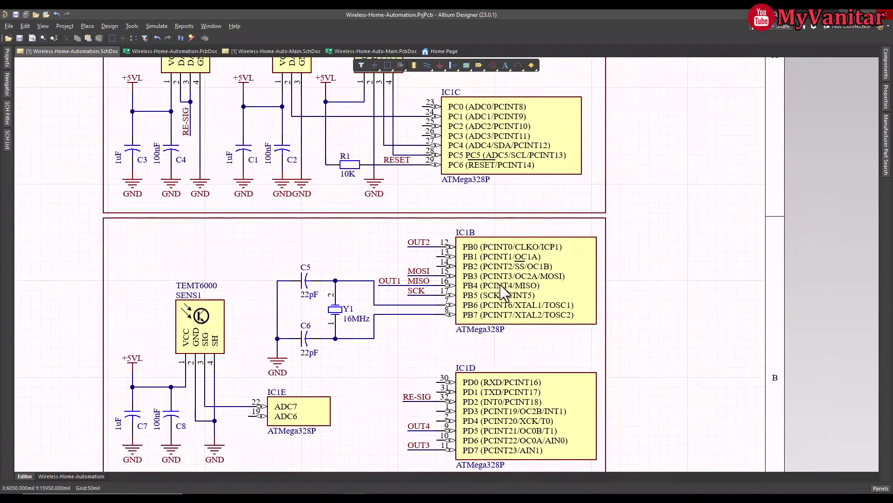
pyautogui.scroll(1, 494, 342)
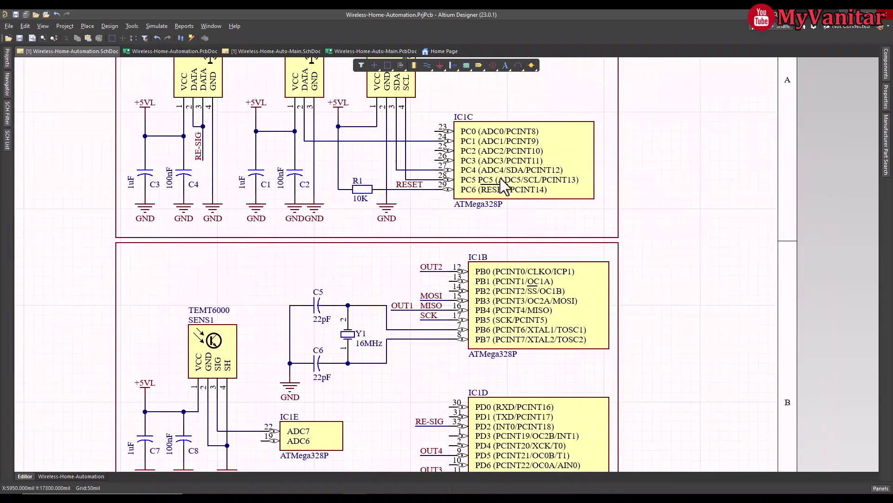
pyautogui.moveTo(501, 178)
pyautogui.mouseDown(button='right')
pyautogui.moveTo(500, 279)
pyautogui.moveTo(500, 178)
pyautogui.mouseUp(button='right')
pyautogui.moveTo(503, 356); pyautogui.dragTo(507, 214, button='right')
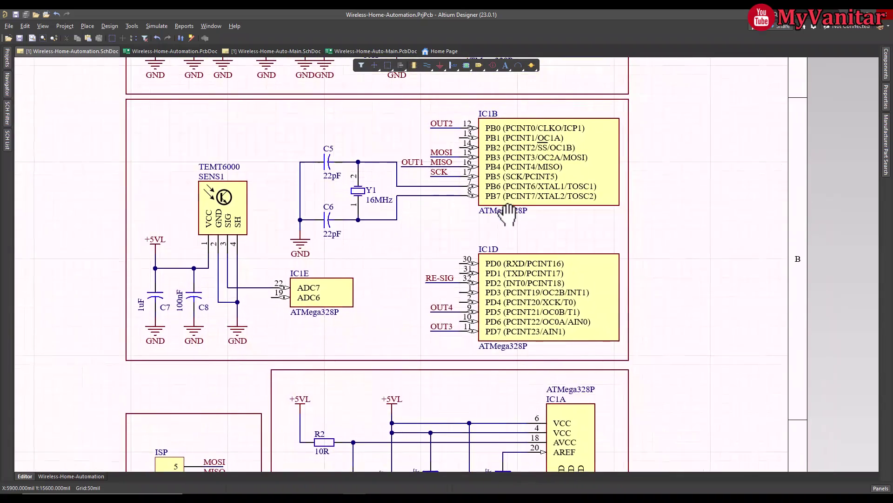
pyautogui.moveTo(465, 343); pyautogui.dragTo(475, 226, button='right')
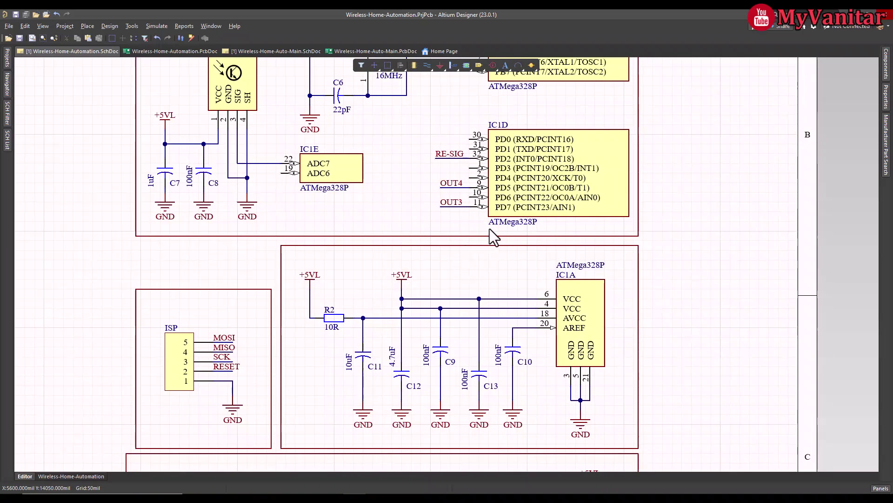
pyautogui.keyDown('ctrl'); pyautogui.scroll(2, 512, 228); pyautogui.keyUp('ctrl')
pyautogui.keyDown('ctrl'); pyautogui.scroll(1, 514, 229); pyautogui.keyUp('ctrl')
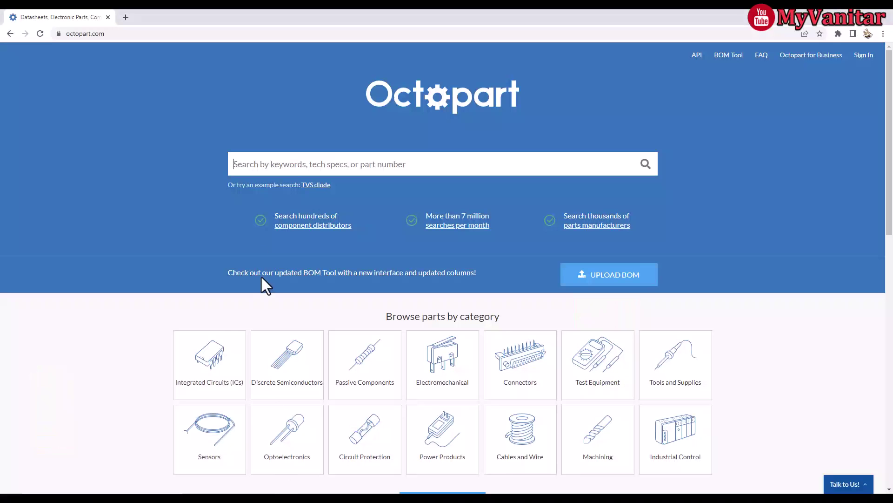
# Search Octopart for atmega328 and browse the 213 results headed by Microchip ATMEGA328PB-ANR
pyautogui.write('atme')
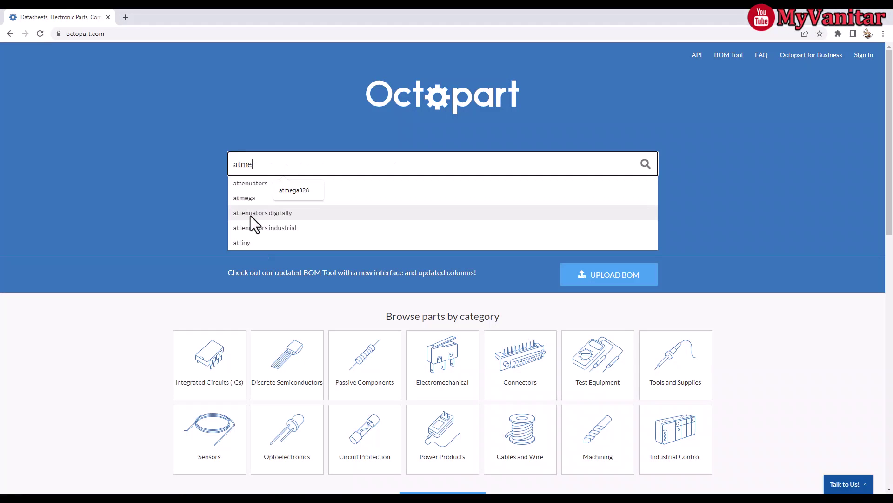
pyautogui.write('ga328')
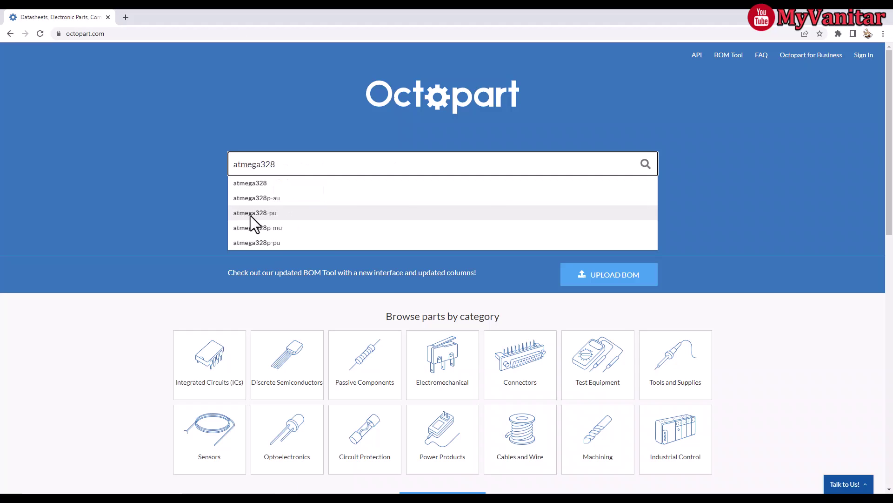
pyautogui.press('Return')
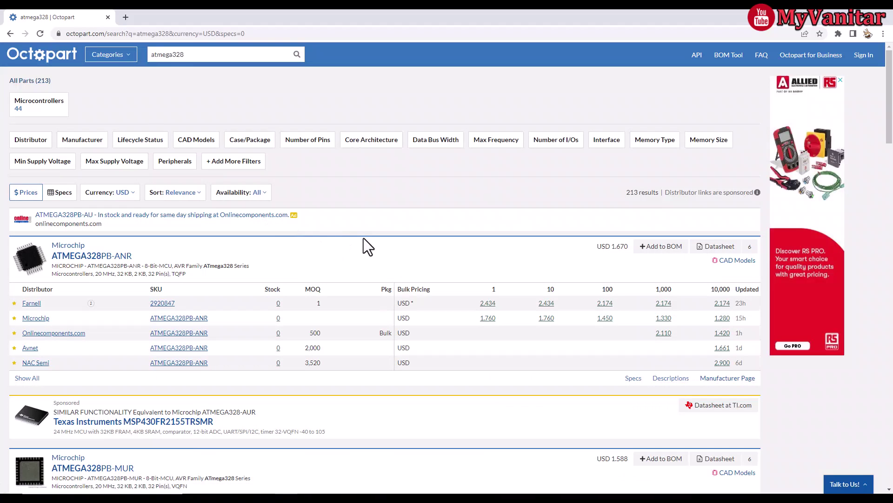
pyautogui.scroll(-5, 364, 238)
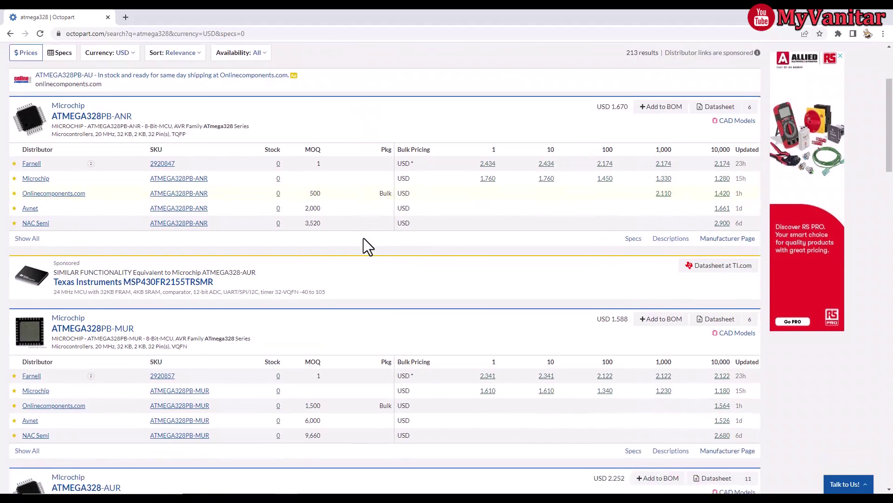
pyautogui.scroll(-3, 364, 238)
pyautogui.scroll(6, 363, 238)
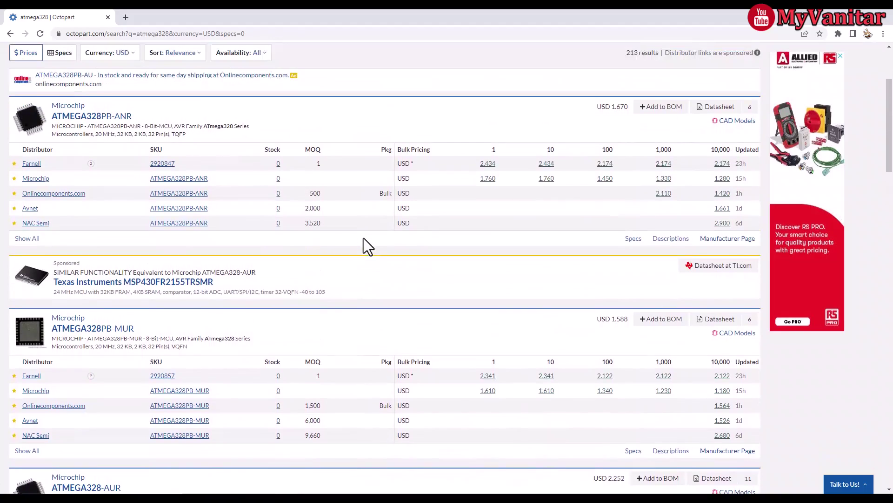
pyautogui.scroll(-5, 116, 338)
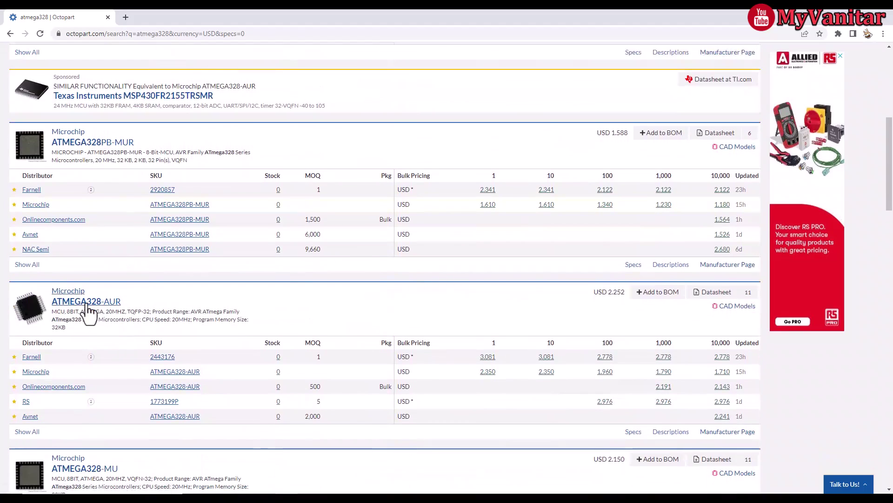
pyautogui.scroll(8, 91, 310)
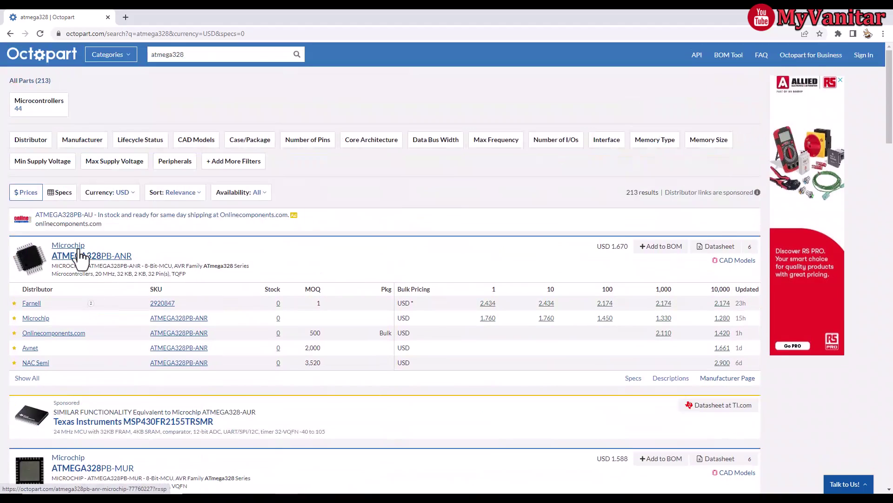
pyautogui.click(80, 256)
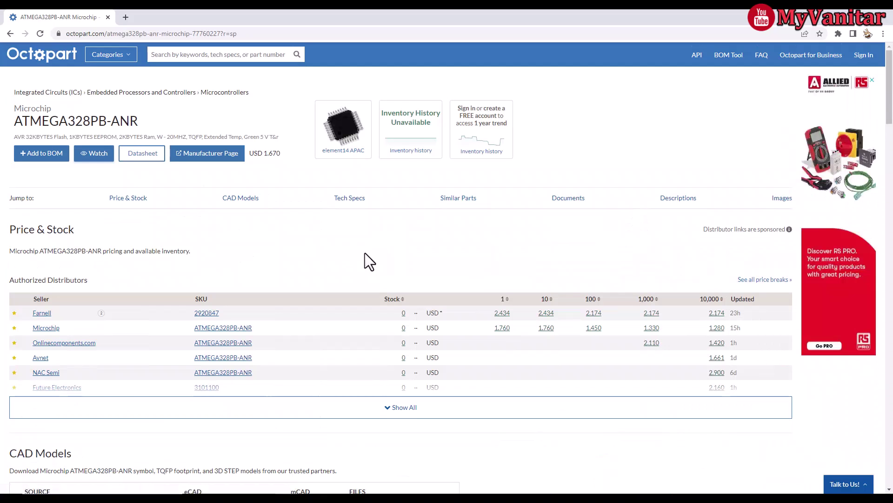
pyautogui.scroll(-3, 365, 256)
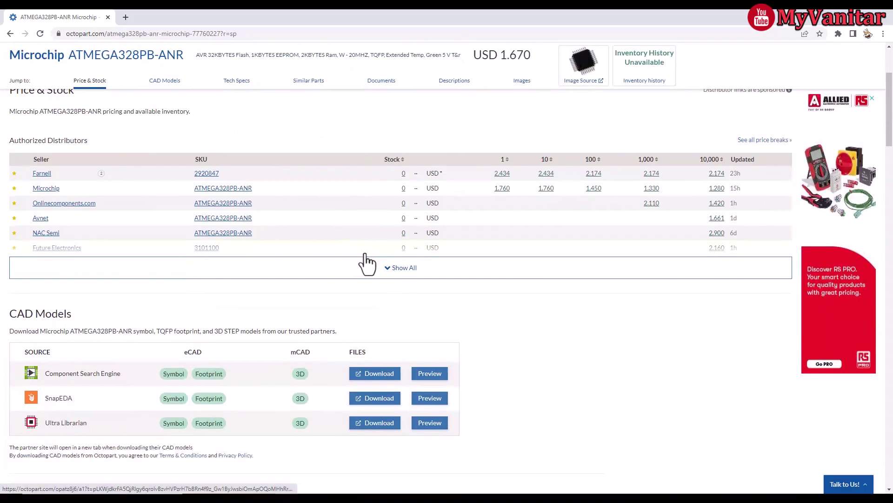
pyautogui.click(388, 280)
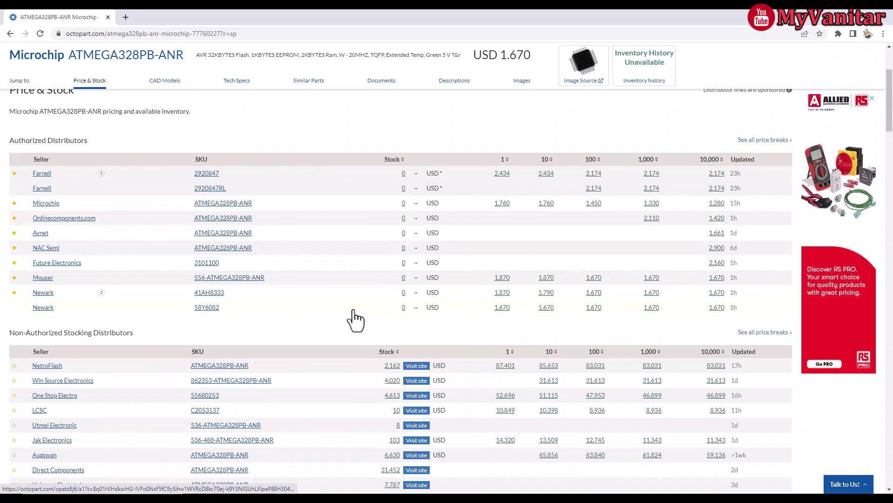
pyautogui.scroll(-3, 354, 319)
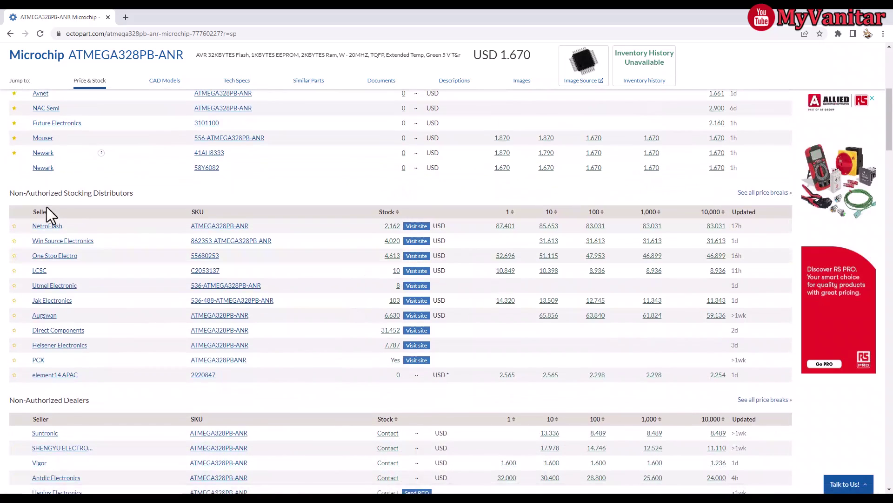
pyautogui.moveTo(12, 196); pyautogui.dragTo(135, 195)
pyautogui.click(134, 195)
pyautogui.scroll(-2, 314, 305)
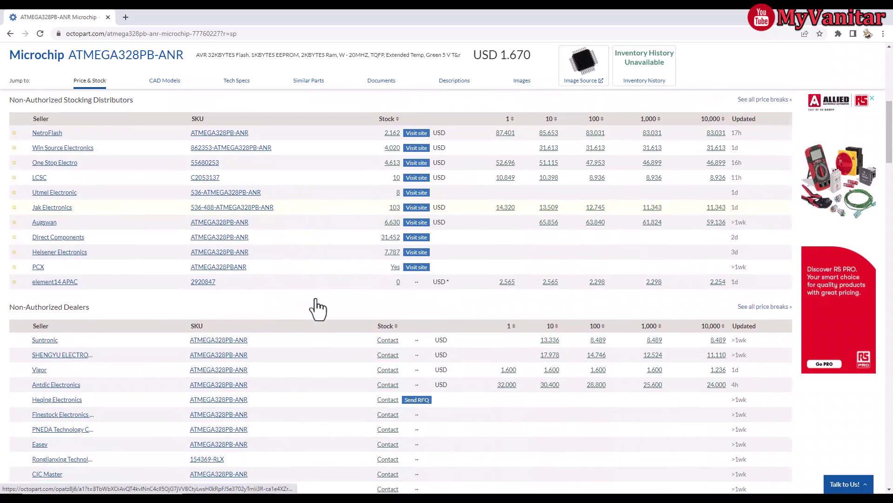
pyautogui.scroll(1, 317, 308)
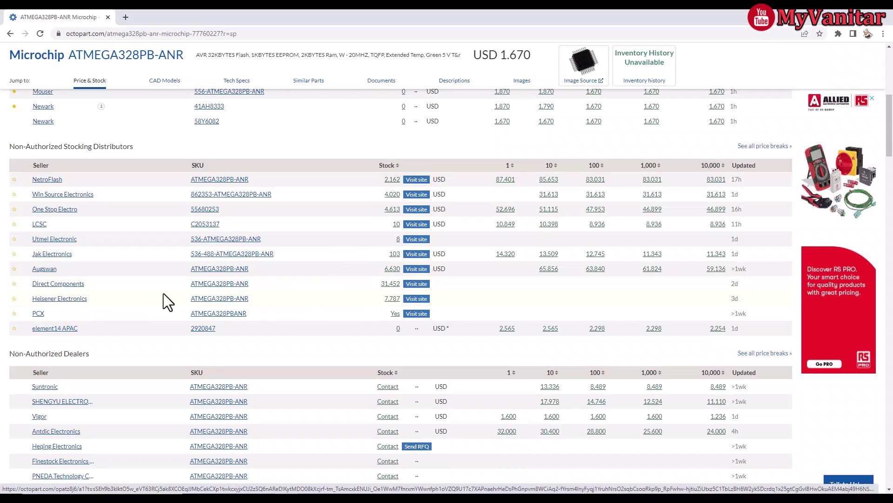
pyautogui.scroll(-1, 387, 310)
pyautogui.scroll(2, 386, 310)
pyautogui.scroll(4, 387, 308)
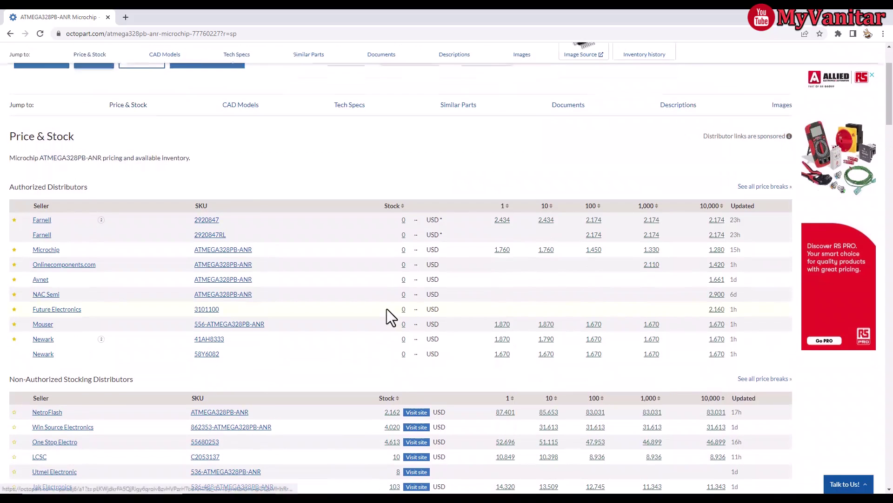
pyautogui.scroll(-3, 390, 311)
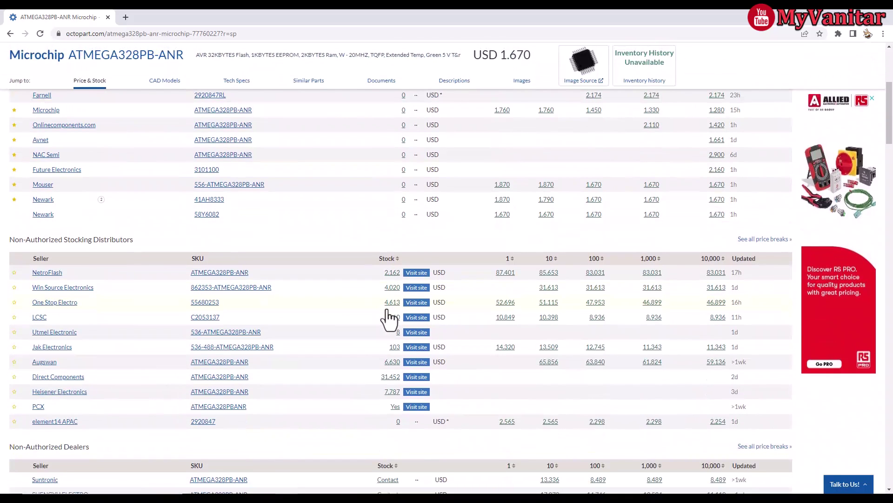
pyautogui.scroll(-2, 387, 310)
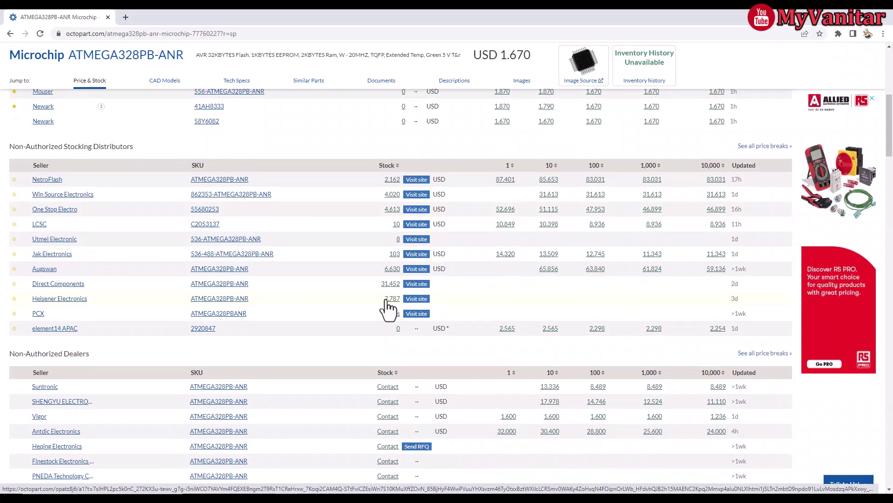
pyautogui.scroll(5, 390, 308)
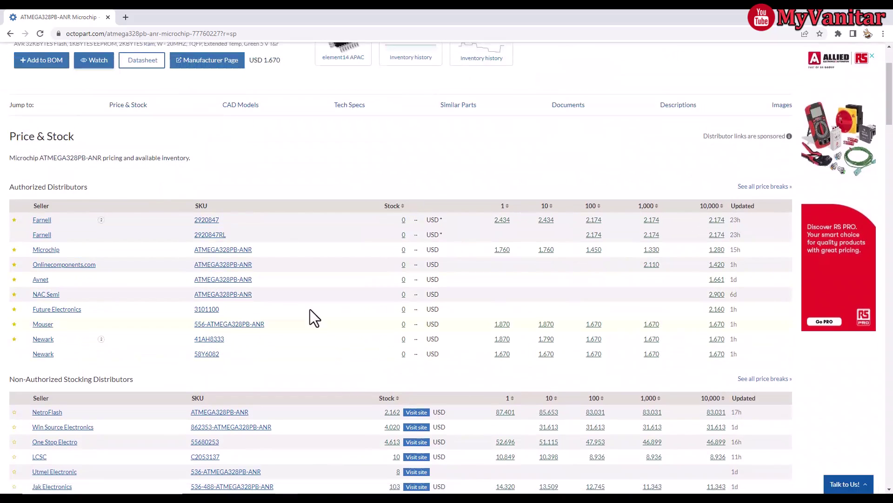
pyautogui.scroll(-3, 288, 286)
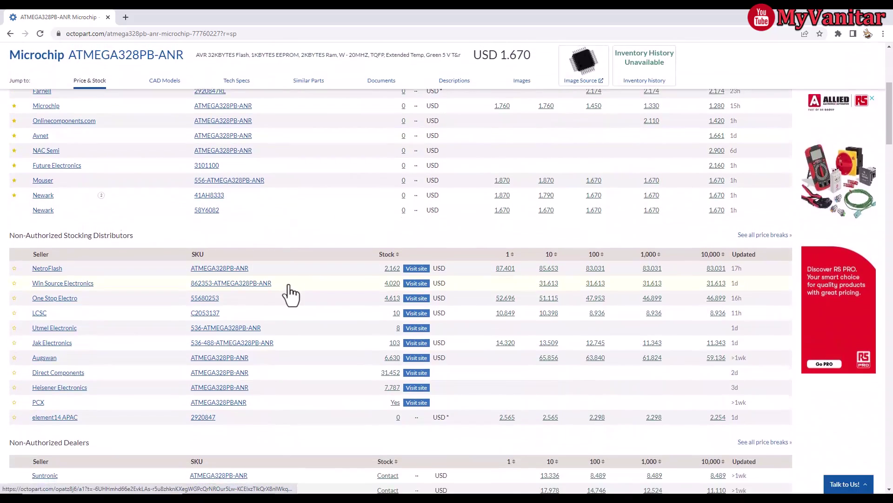
pyautogui.scroll(-8, 289, 285)
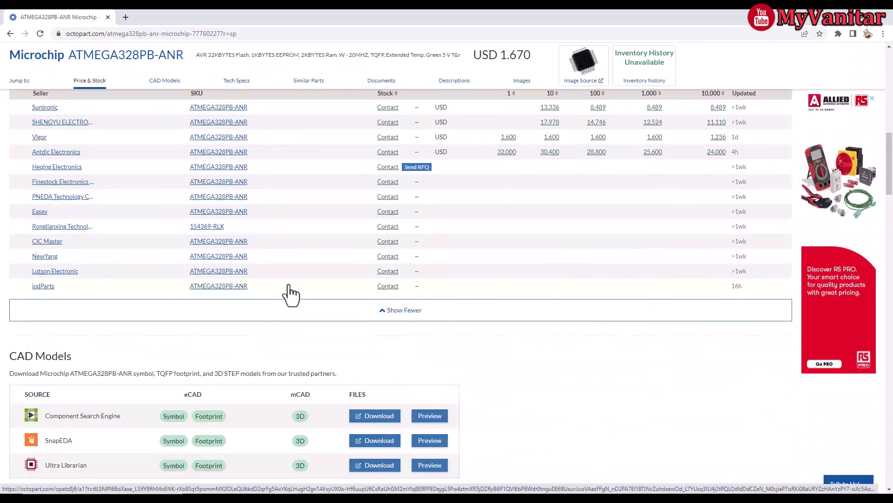
pyautogui.scroll(6, 291, 294)
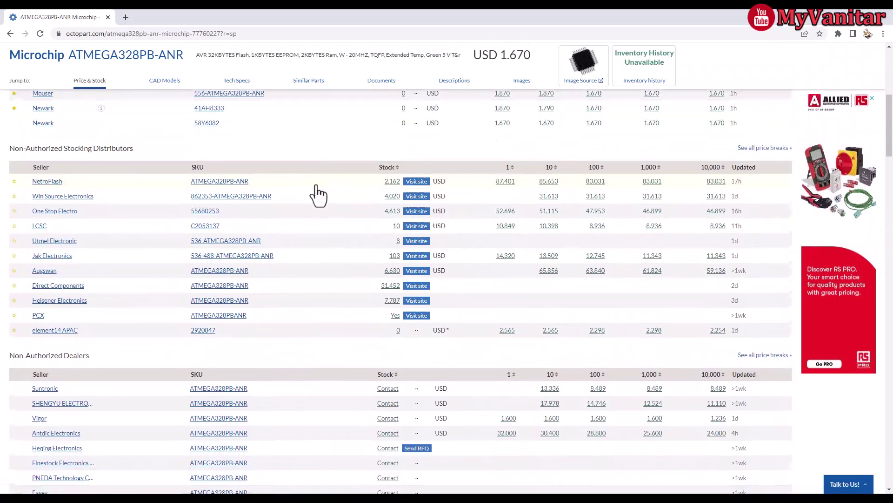
pyautogui.scroll(5, 317, 193)
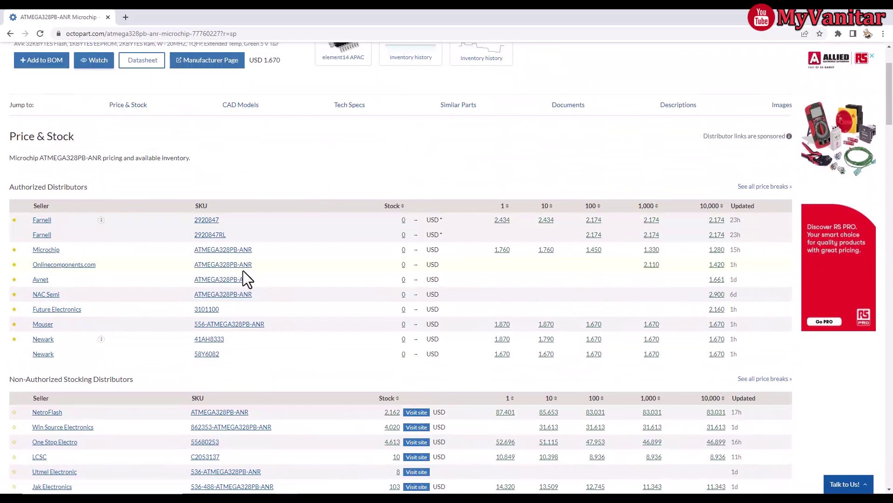
pyautogui.scroll(-15, 243, 271)
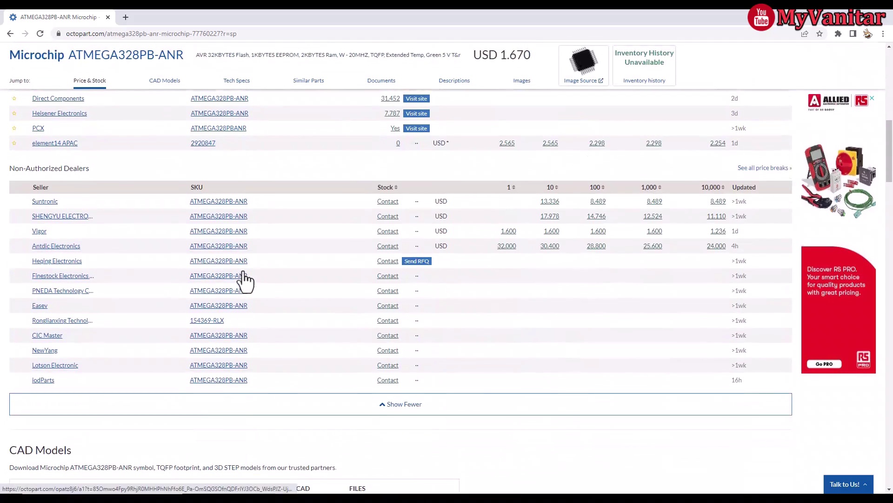
# Scroll through the ATMEGA328PB-ANR Technical Specifications and back to the top of the page
pyautogui.scroll(-8, 245, 281)
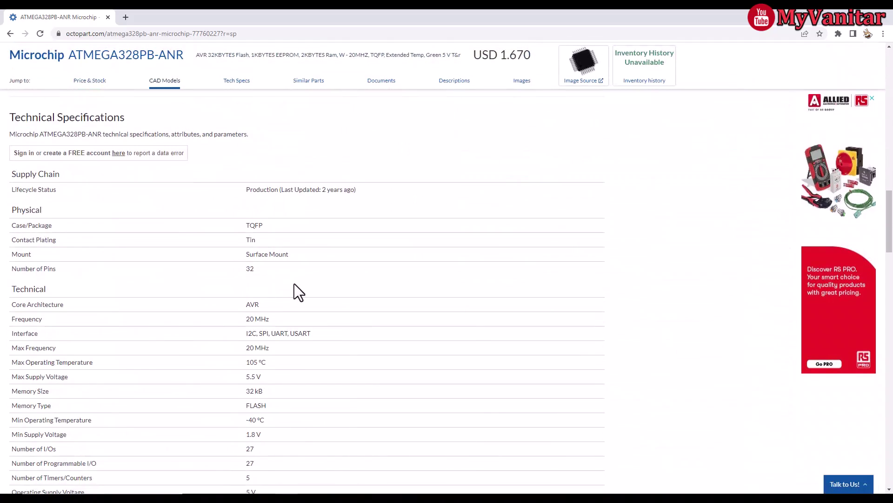
pyautogui.scroll(-2, 294, 283)
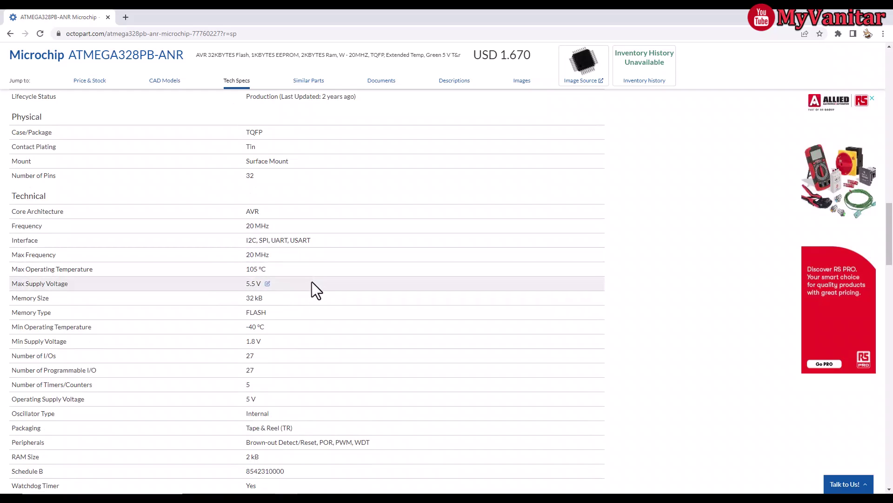
pyautogui.scroll(-1, 308, 295)
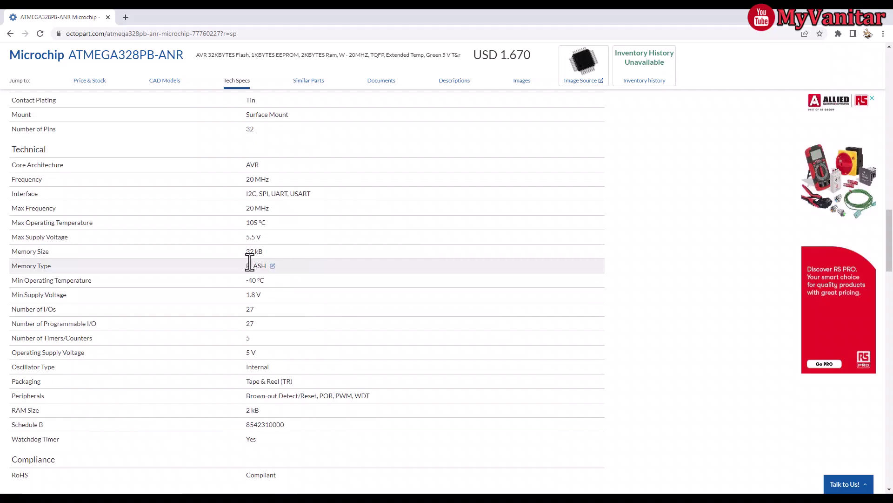
pyautogui.scroll(-3, 297, 323)
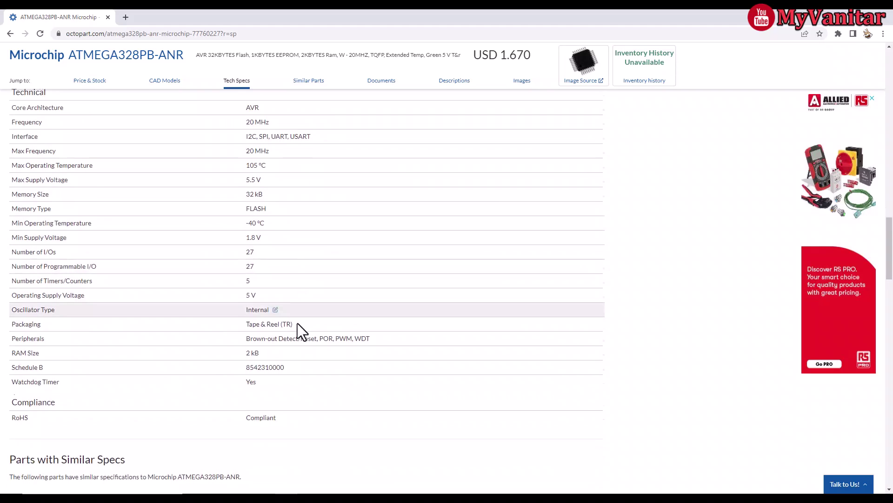
pyautogui.scroll(20, 298, 324)
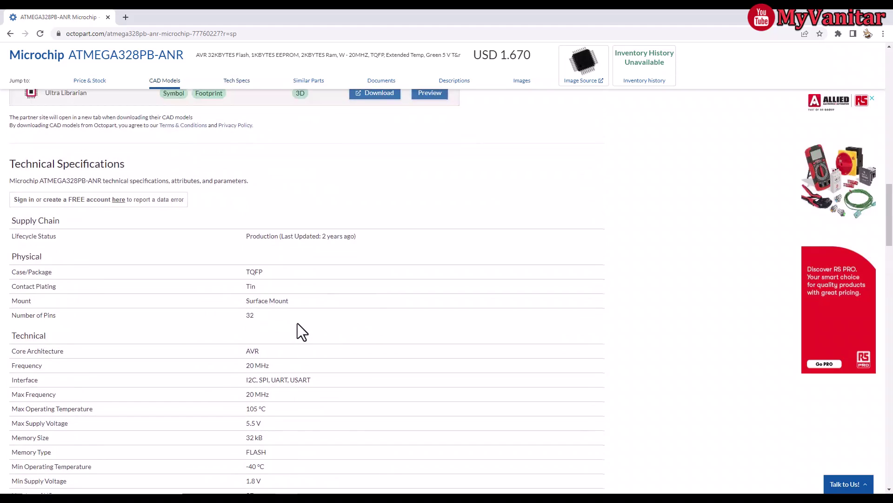
pyautogui.scroll(5, 298, 323)
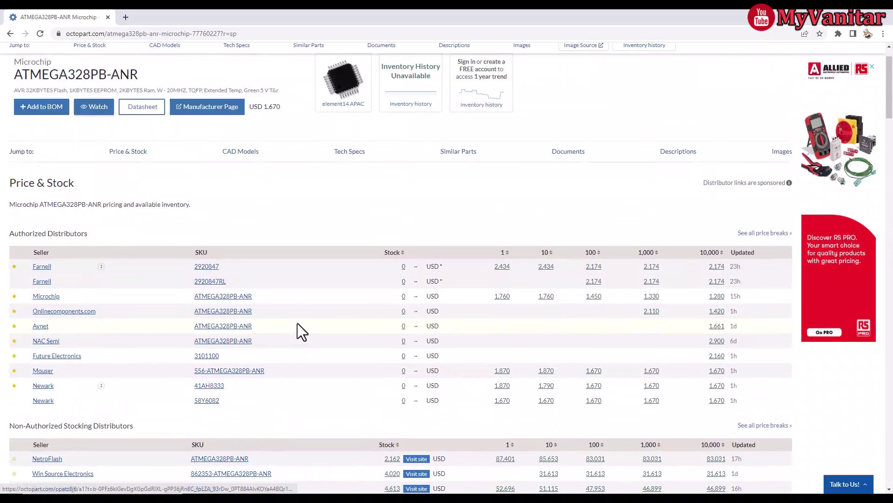
pyautogui.scroll(-1, 297, 324)
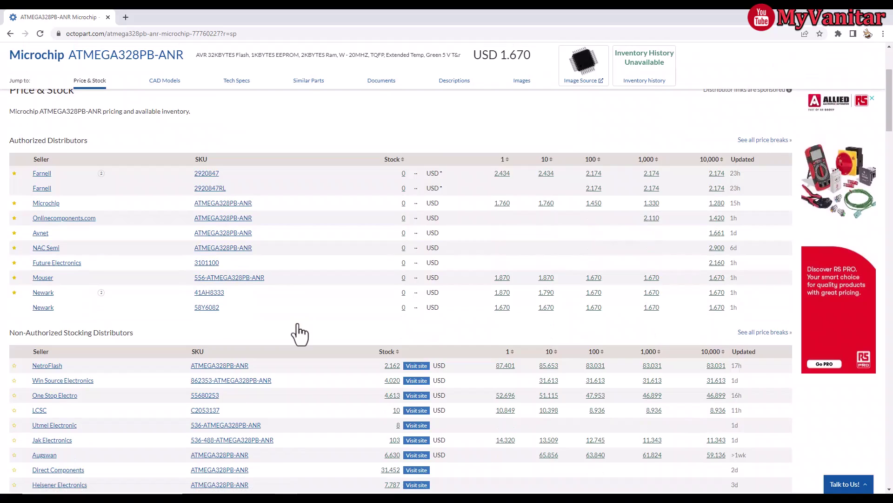
pyautogui.scroll(-4, 298, 324)
pyautogui.scroll(7, 297, 324)
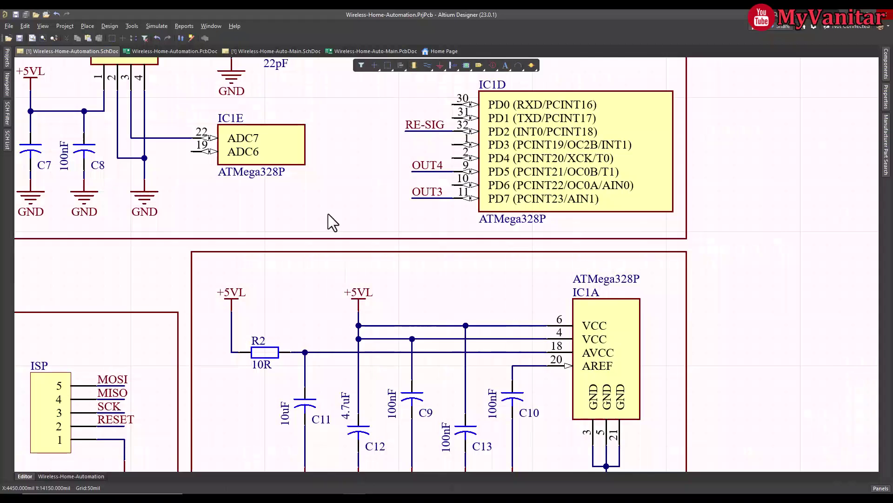
pyautogui.keyDown('ctrl'); pyautogui.scroll(2, 368, 226); pyautogui.keyUp('ctrl')
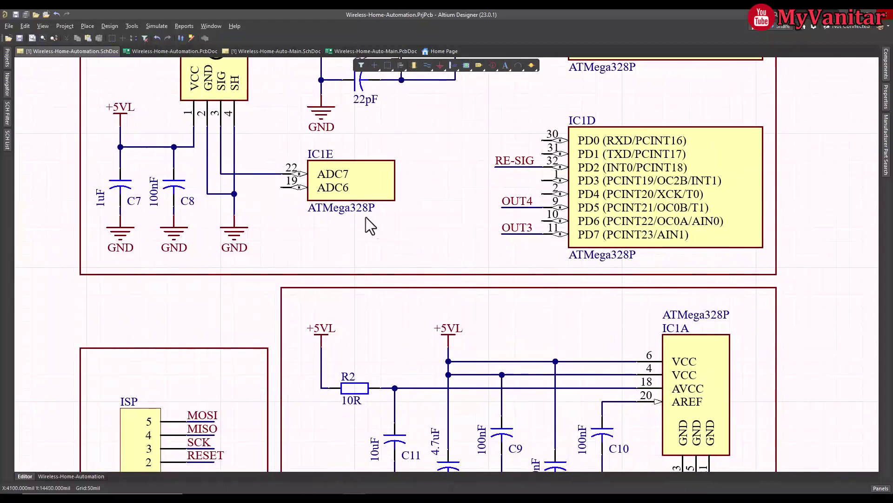
# Switch to the Wireless-Home-Automation PCB and pan around IC1, relays K1–K4 and the 2022.12-Rev02 label
pyautogui.keyDown('ctrl'); pyautogui.scroll(-3, 365, 216); pyautogui.keyUp('ctrl')
pyautogui.moveTo(366, 217); pyautogui.dragTo(344, 247, button='right')
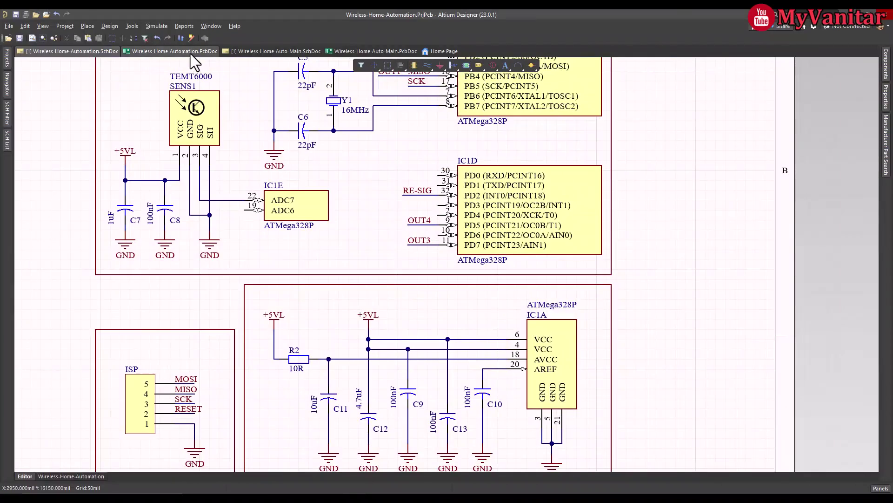
pyautogui.click(191, 51)
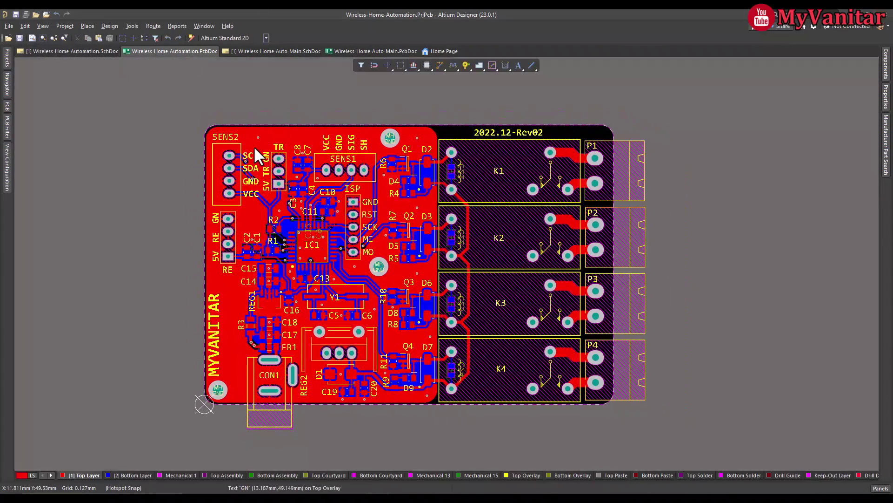
pyautogui.keyDown('ctrl'); pyautogui.scroll(1, 427, 275); pyautogui.keyUp('ctrl')
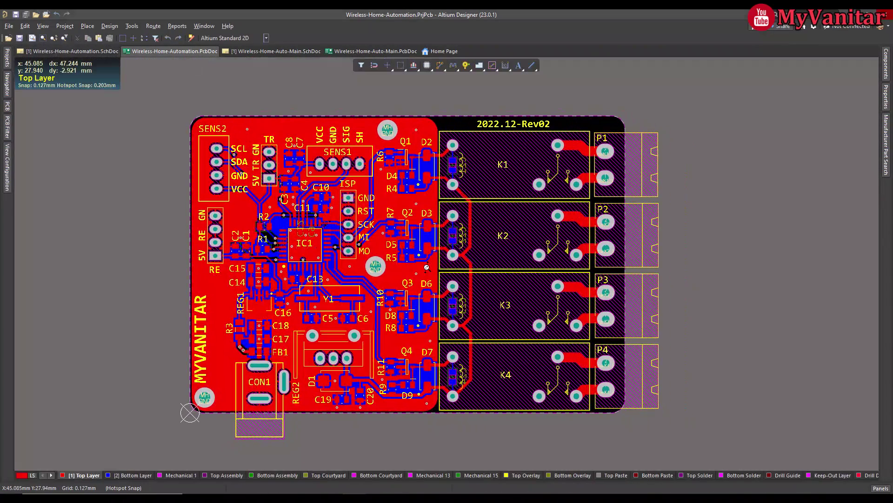
pyautogui.moveTo(432, 284); pyautogui.dragTo(436, 279, button='right')
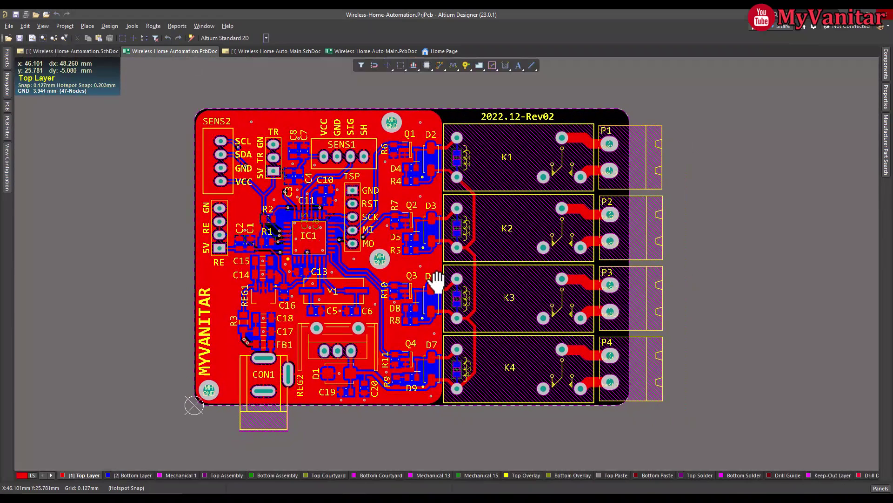
pyautogui.keyDown('ctrl'); pyautogui.scroll(1, 437, 279); pyautogui.keyUp('ctrl')
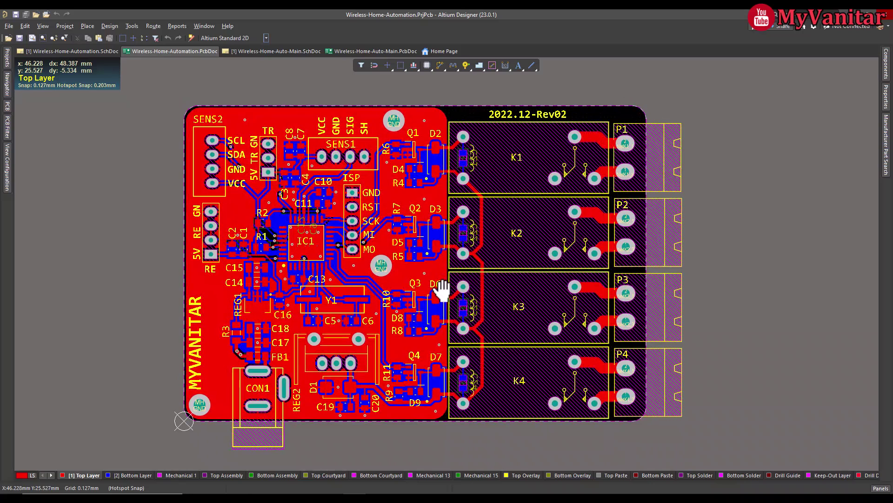
pyautogui.moveTo(436, 279); pyautogui.dragTo(443, 285, button='right')
pyautogui.keyDown('ctrl'); pyautogui.scroll(1, 442, 278); pyautogui.keyUp('ctrl')
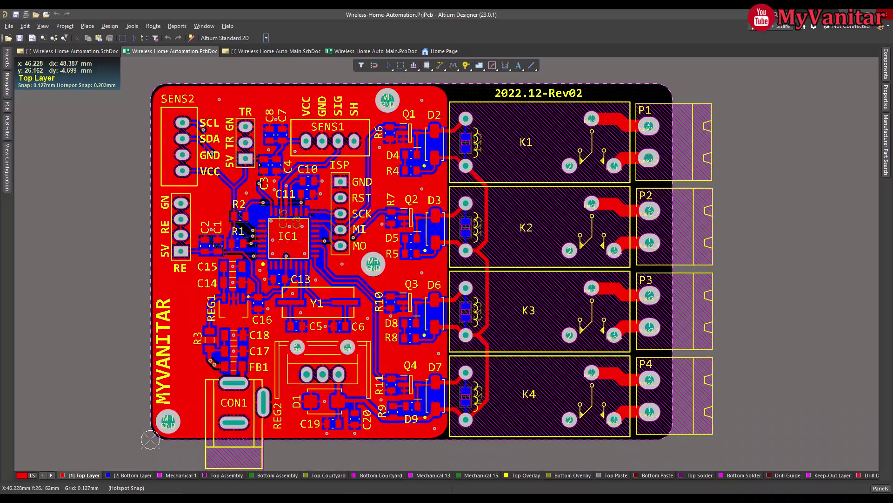
pyautogui.moveTo(442, 275); pyautogui.dragTo(443, 276, button='right')
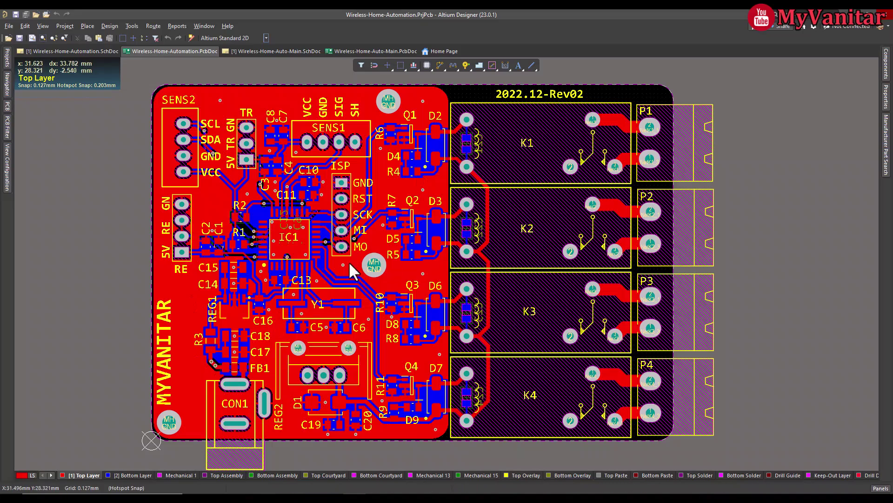
pyautogui.moveTo(351, 274); pyautogui.dragTo(372, 271, button='right')
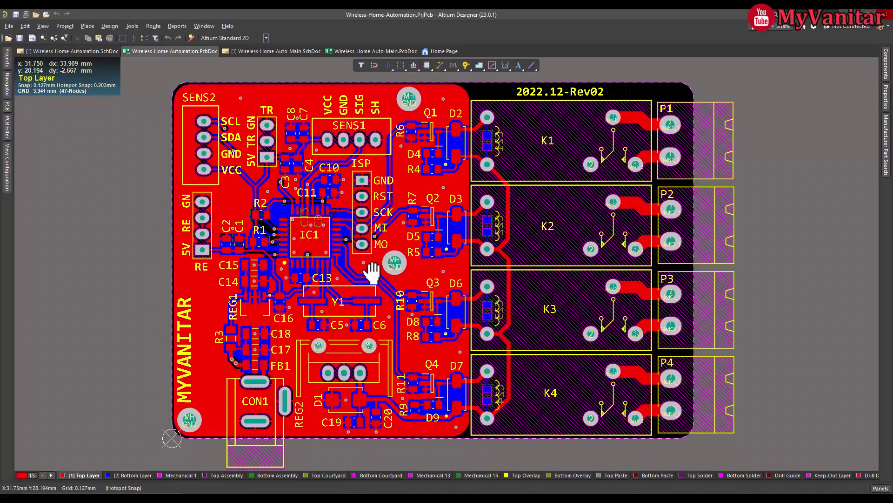
# Bring the CON1 DC jack, REG2 7805 regulator and lower board edge into view
pyautogui.keyDown('ctrl'); pyautogui.scroll(3, 373, 272); pyautogui.keyUp('ctrl')
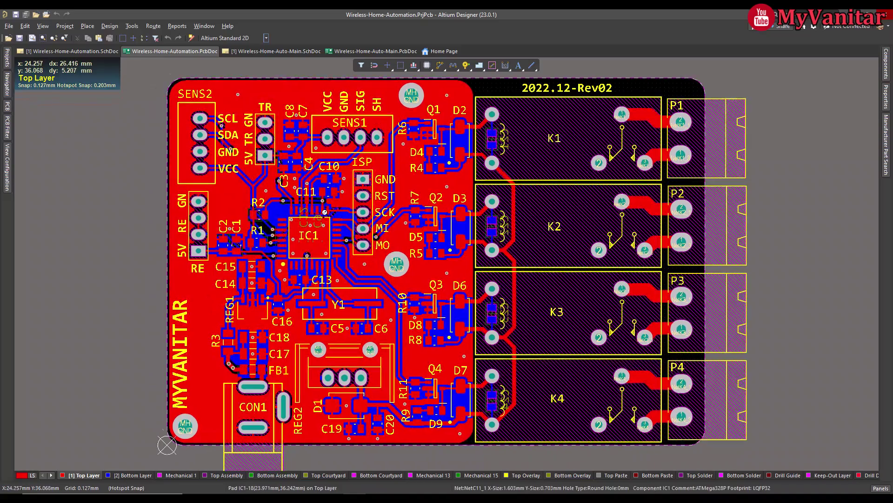
pyautogui.keyDown('ctrl'); pyautogui.scroll(4, 373, 293); pyautogui.keyUp('ctrl')
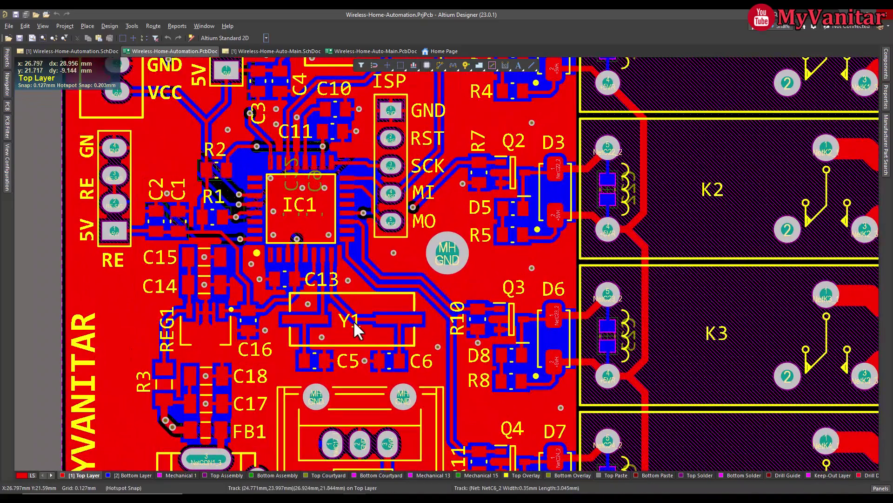
pyautogui.keyDown('ctrl'); pyautogui.scroll(1, 376, 303); pyautogui.keyUp('ctrl')
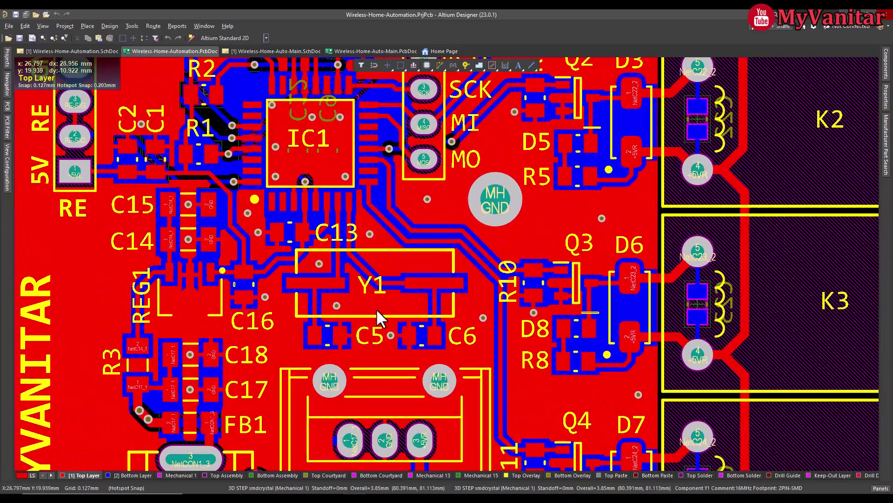
pyautogui.scroll(3, 354, 235)
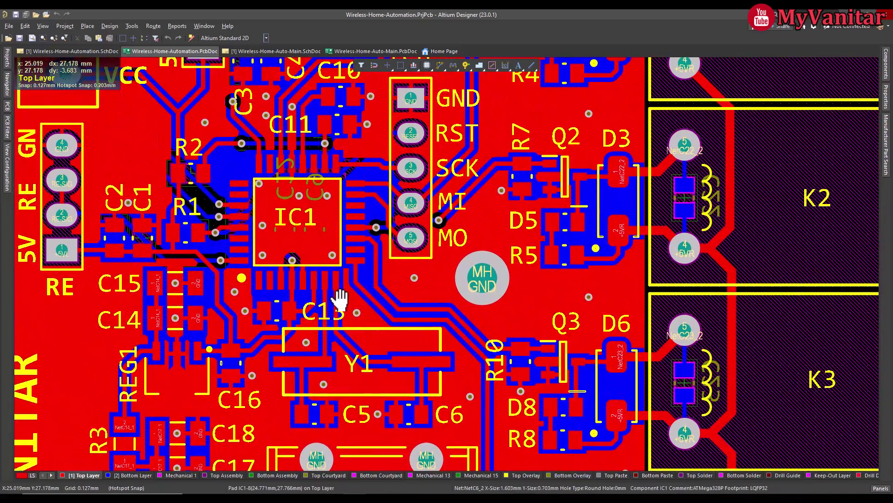
pyautogui.keyDown('ctrl'); pyautogui.scroll(1, 338, 303); pyautogui.keyUp('ctrl')
pyautogui.keyDown('ctrl'); pyautogui.scroll(1, 336, 306); pyautogui.keyUp('ctrl')
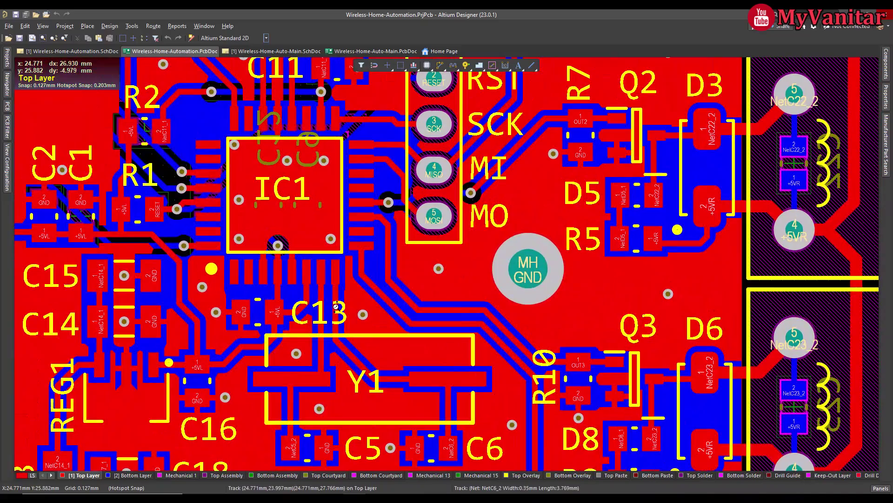
pyautogui.keyDown('ctrl'); pyautogui.scroll(-4, 336, 306); pyautogui.keyUp('ctrl')
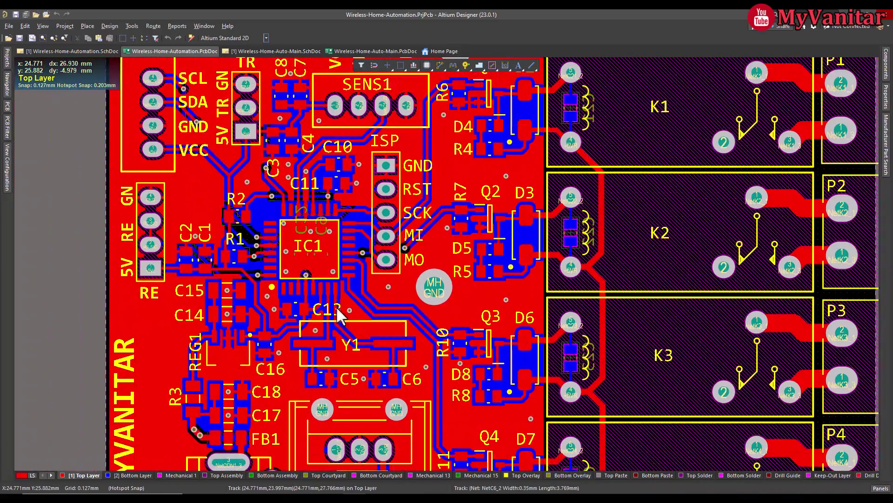
pyautogui.scroll(-4, 339, 316)
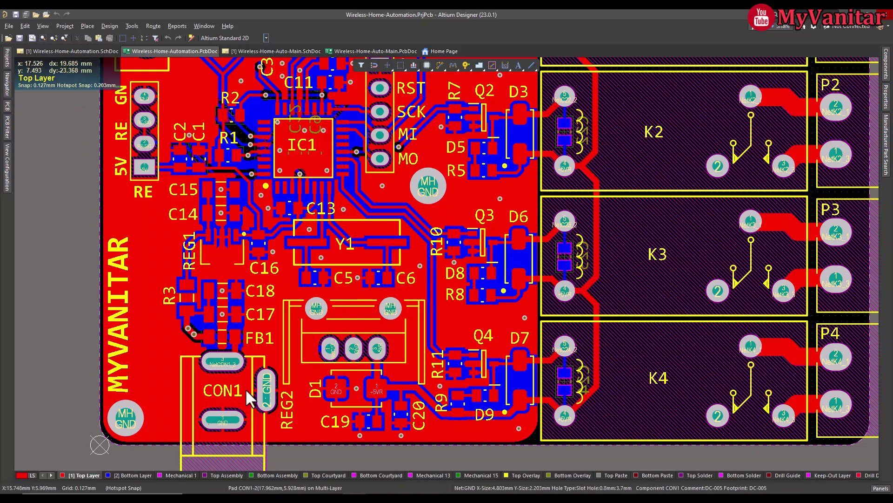
# Compare bottom and top copper layers and re-centre the whole main board on the Top Layer
pyautogui.click(137, 475)
pyautogui.keyDown('ctrl'); pyautogui.scroll(3, 349, 243); pyautogui.keyUp('ctrl')
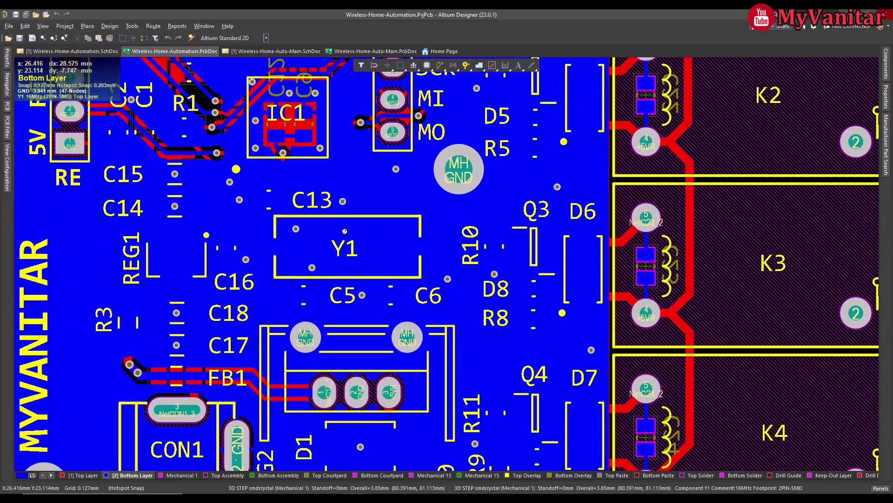
pyautogui.keyDown('ctrl'); pyautogui.scroll(-3, 345, 231); pyautogui.keyUp('ctrl')
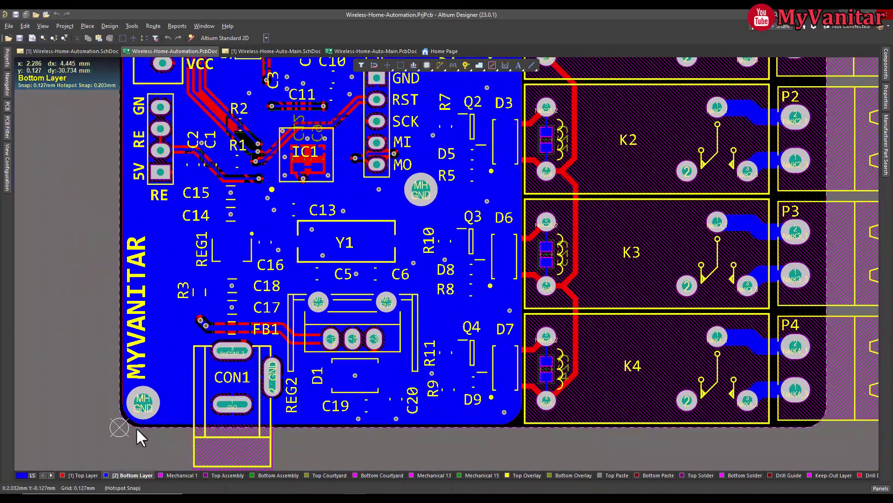
pyautogui.click(88, 475)
pyautogui.moveTo(397, 238); pyautogui.dragTo(378, 269, button='right')
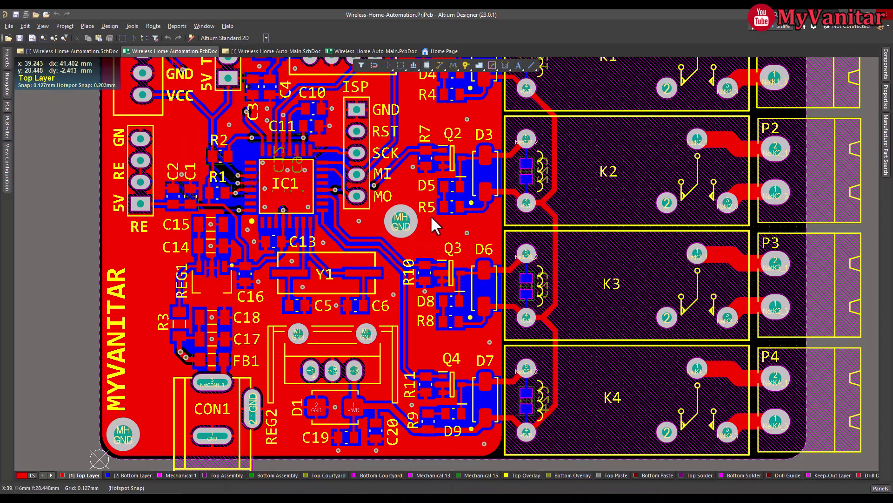
pyautogui.keyDown('ctrl'); pyautogui.scroll(-4, 431, 215); pyautogui.keyUp('ctrl')
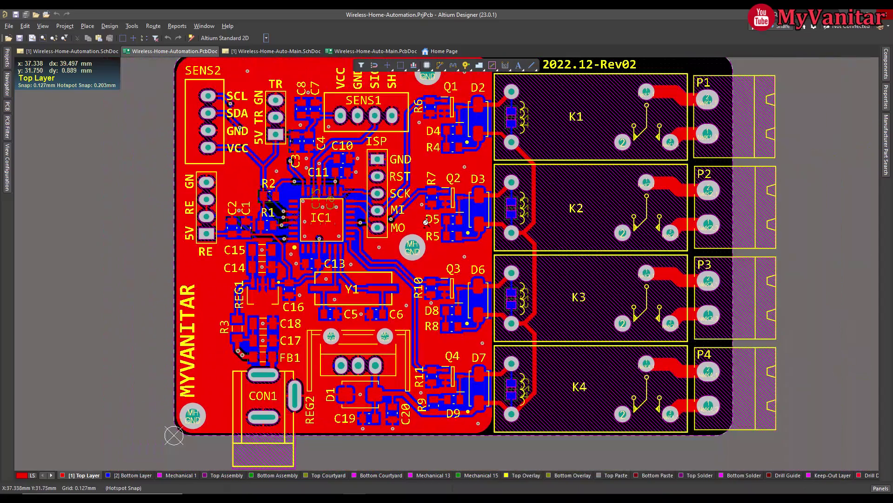
pyautogui.moveTo(425, 222); pyautogui.dragTo(410, 241, button='right')
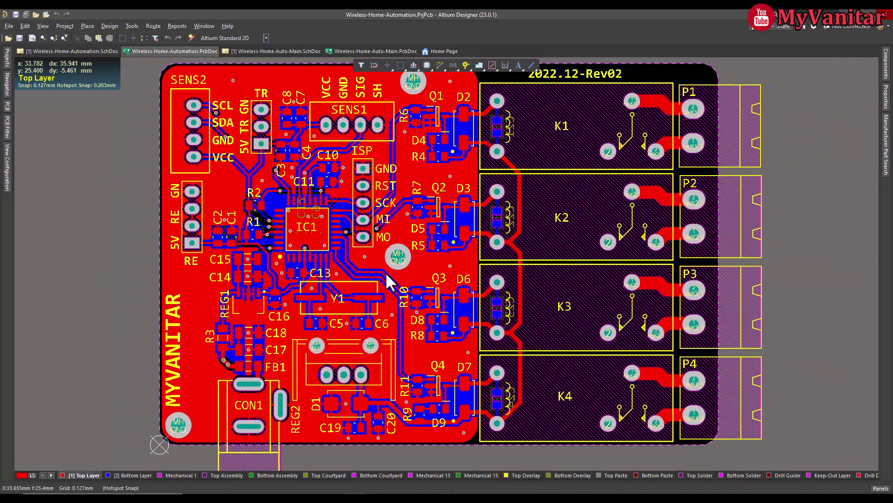
pyautogui.click(120, 477)
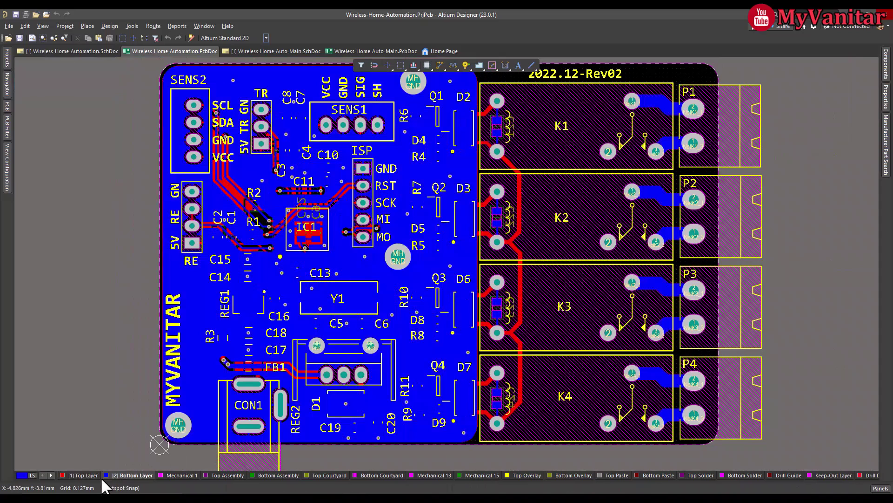
pyautogui.click(97, 477)
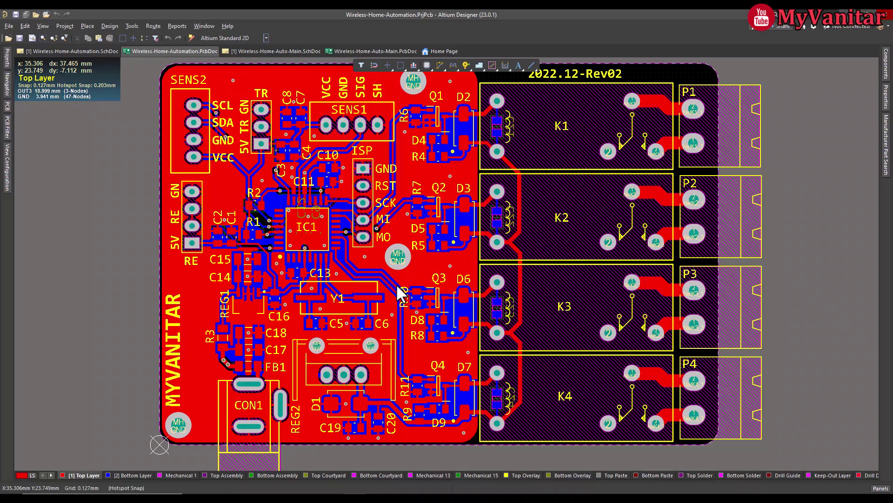
pyautogui.moveTo(529, 283); pyautogui.dragTo(499, 275, button='right')
pyautogui.keyDown('ctrl'); pyautogui.scroll(-1, 524, 285); pyautogui.keyUp('ctrl')
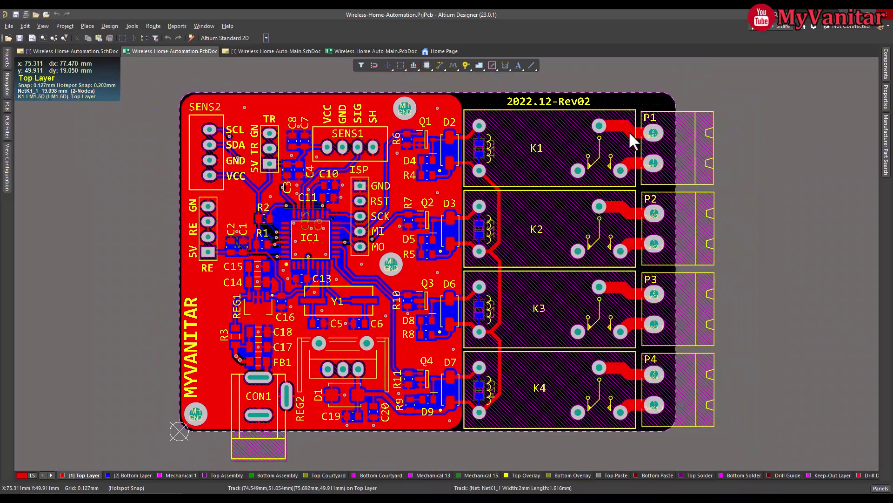
pyautogui.keyDown('ctrl'); pyautogui.scroll(2, 512, 181); pyautogui.keyUp('ctrl')
pyautogui.keyDown('ctrl'); pyautogui.scroll(-1, 506, 174); pyautogui.keyUp('ctrl')
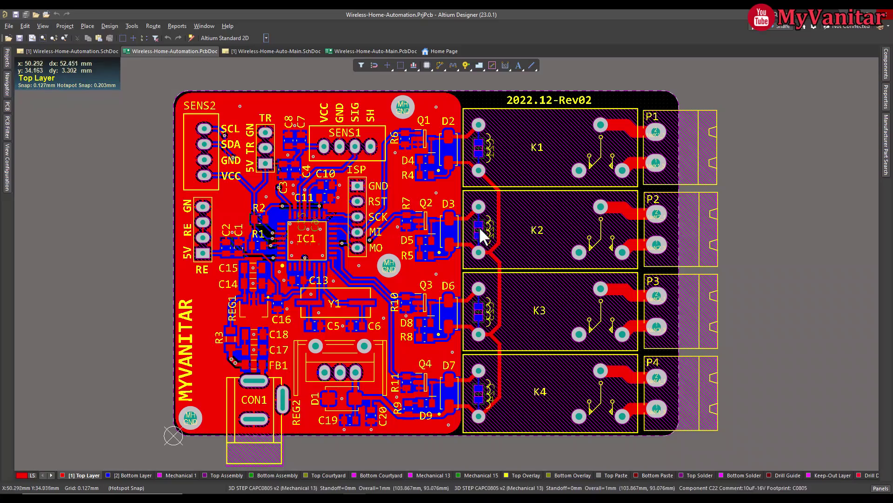
# Close in on IC1 between the SENS1 connector, the ISP header and crystal Y1
pyautogui.moveTo(480, 233); pyautogui.dragTo(475, 227, button='right')
pyautogui.keyDown('ctrl'); pyautogui.scroll(3, 295, 238); pyautogui.keyUp('ctrl')
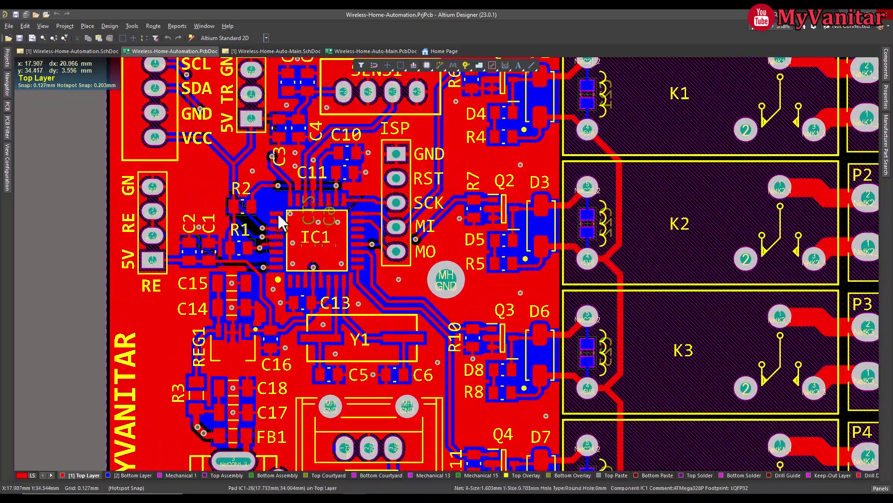
pyautogui.moveTo(260, 182); pyautogui.dragTo(290, 200, button='right')
pyautogui.keyDown('ctrl'); pyautogui.scroll(3, 289, 199); pyautogui.keyUp('ctrl')
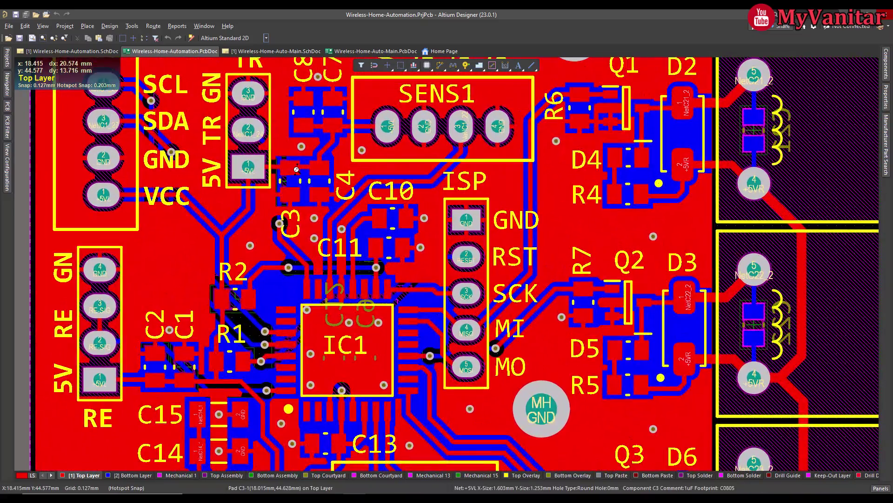
pyautogui.keyDown('ctrl'); pyautogui.scroll(-3, 296, 169); pyautogui.keyUp('ctrl')
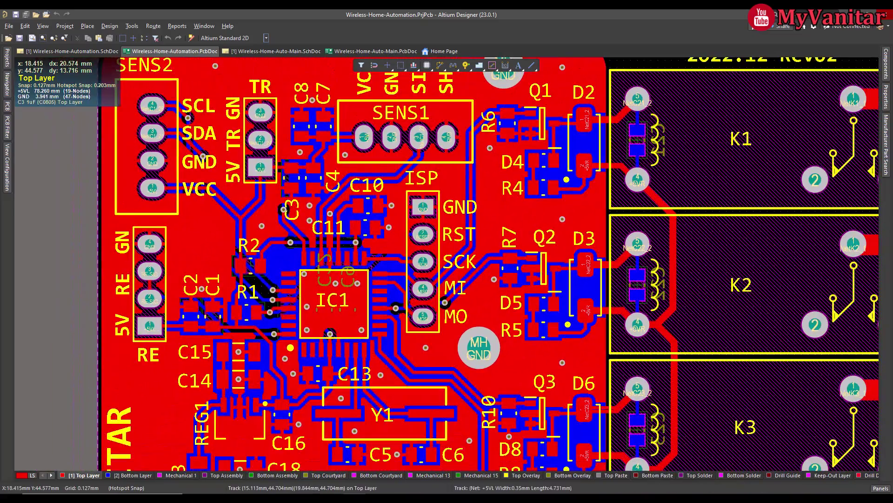
pyautogui.keyDown('ctrl'); pyautogui.scroll(1, 301, 201); pyautogui.keyUp('ctrl')
pyautogui.keyDown('ctrl'); pyautogui.scroll(3, 300, 202); pyautogui.keyUp('ctrl')
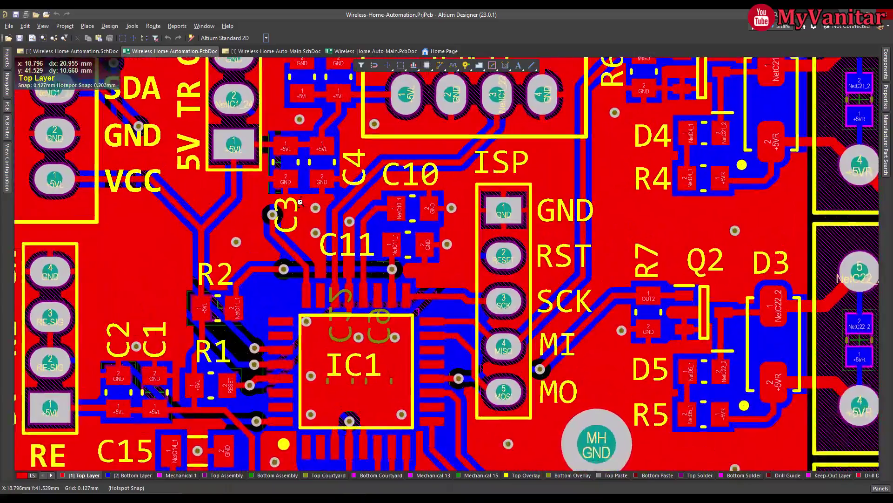
pyautogui.keyDown('ctrl'); pyautogui.scroll(-2, 300, 201); pyautogui.keyUp('ctrl')
pyautogui.keyDown('ctrl'); pyautogui.scroll(4, 300, 201); pyautogui.keyUp('ctrl')
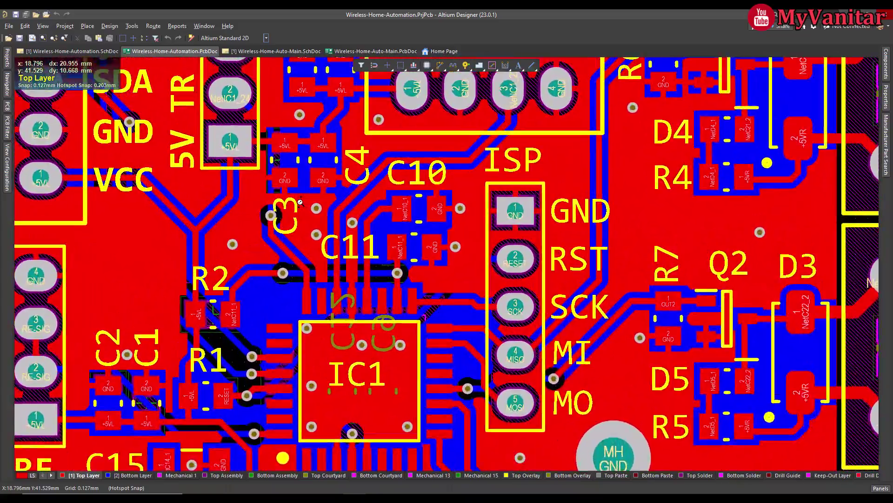
pyautogui.keyDown('ctrl'); pyautogui.scroll(-5, 300, 201); pyautogui.keyUp('ctrl')
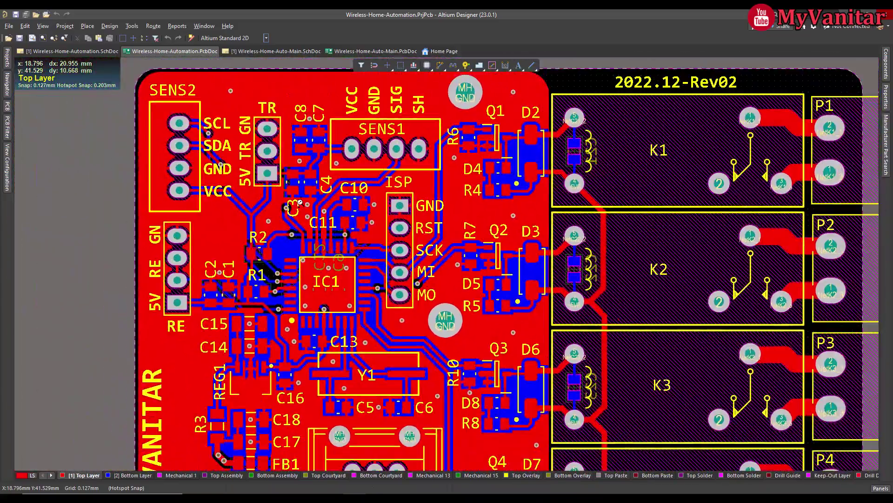
pyautogui.keyDown('ctrl'); pyautogui.scroll(2, 300, 201); pyautogui.keyUp('ctrl')
pyautogui.keyDown('ctrl'); pyautogui.scroll(-3, 300, 201); pyautogui.keyUp('ctrl')
pyautogui.keyDown('ctrl'); pyautogui.scroll(3, 300, 201); pyautogui.keyUp('ctrl')
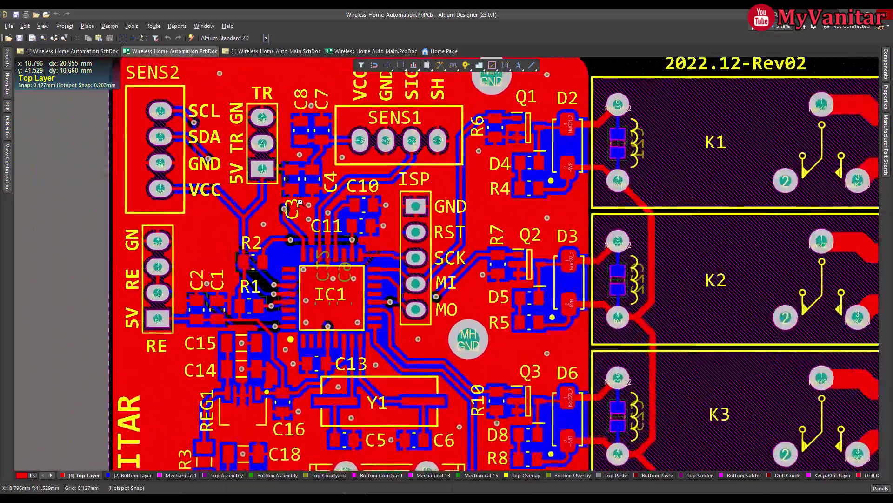
pyautogui.keyDown('ctrl'); pyautogui.scroll(-1, 300, 201); pyautogui.keyUp('ctrl')
pyautogui.keyDown('ctrl'); pyautogui.scroll(-2, 300, 201); pyautogui.keyUp('ctrl')
pyautogui.keyDown('ctrl'); pyautogui.scroll(4, 300, 202); pyautogui.keyUp('ctrl')
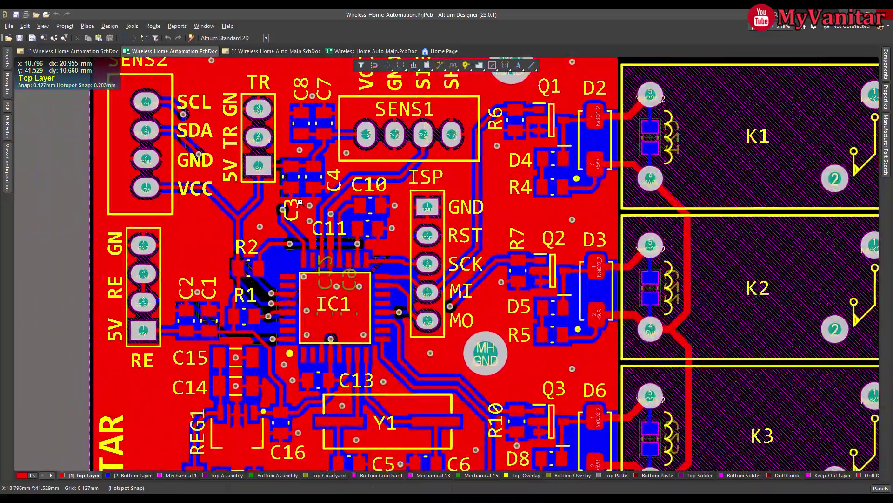
pyautogui.keyDown('ctrl'); pyautogui.scroll(-1, 300, 201); pyautogui.keyUp('ctrl')
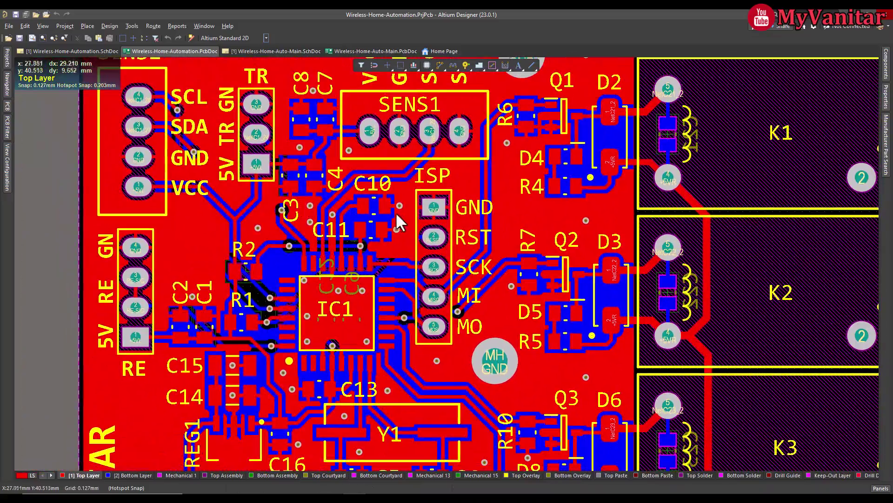
pyautogui.keyDown('ctrl'); pyautogui.scroll(1, 390, 226); pyautogui.keyUp('ctrl')
pyautogui.keyDown('ctrl'); pyautogui.scroll(-1, 391, 228); pyautogui.keyUp('ctrl')
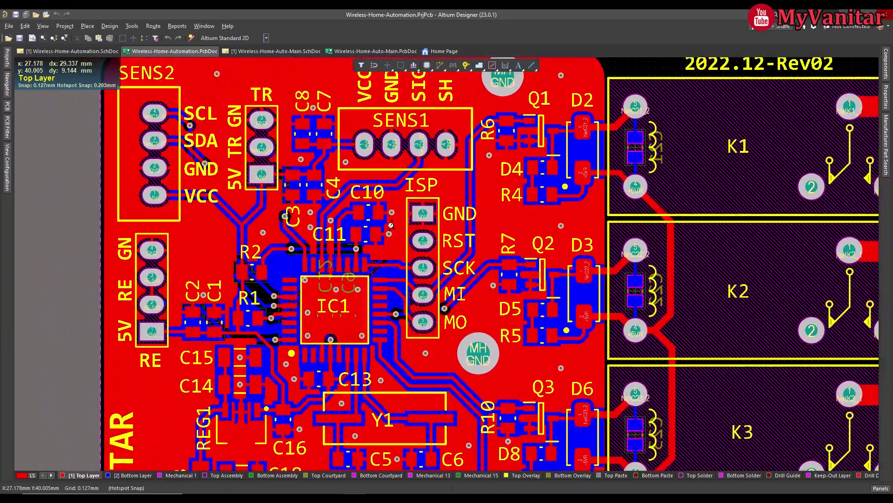
pyautogui.keyDown('ctrl'); pyautogui.scroll(2, 391, 227); pyautogui.keyUp('ctrl')
pyautogui.keyDown('ctrl'); pyautogui.scroll(-1, 391, 226); pyautogui.keyUp('ctrl')
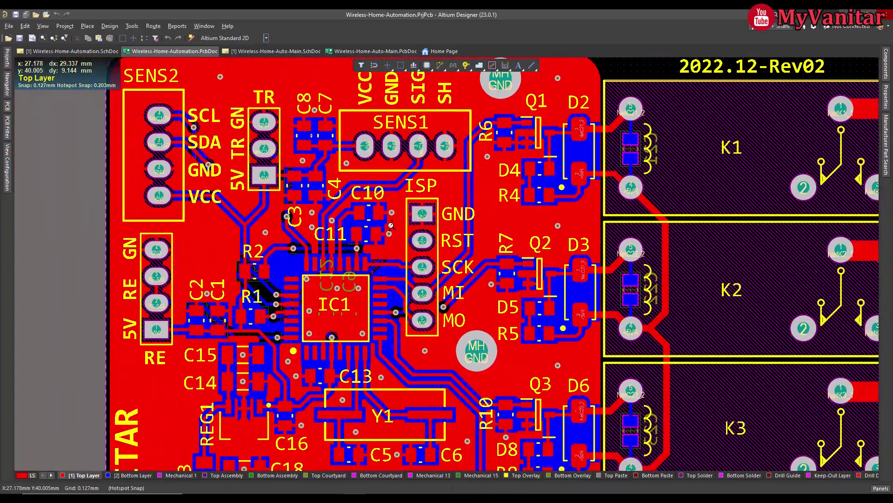
pyautogui.keyDown('ctrl'); pyautogui.scroll(-1, 391, 225); pyautogui.keyUp('ctrl')
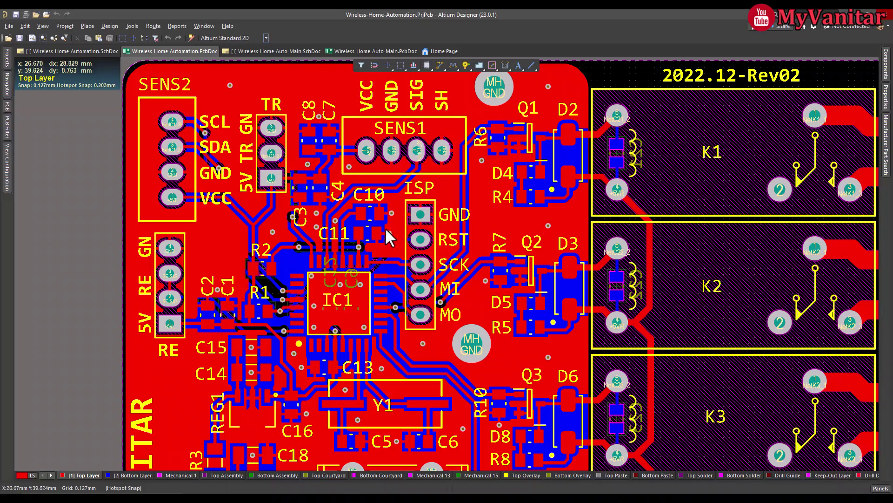
# Zoom around the 4.7K resistor R7, transistor Q2 and diode D5
pyautogui.keyDown('ctrl'); pyautogui.scroll(3, 325, 133); pyautogui.keyUp('ctrl')
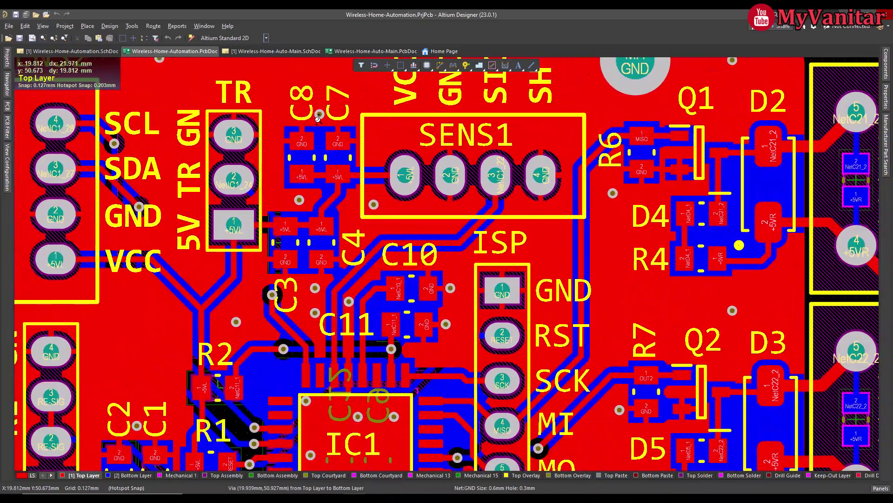
pyautogui.keyDown('ctrl'); pyautogui.scroll(-2, 318, 119); pyautogui.keyUp('ctrl')
pyautogui.keyDown('ctrl'); pyautogui.scroll(-3, 317, 119); pyautogui.keyUp('ctrl')
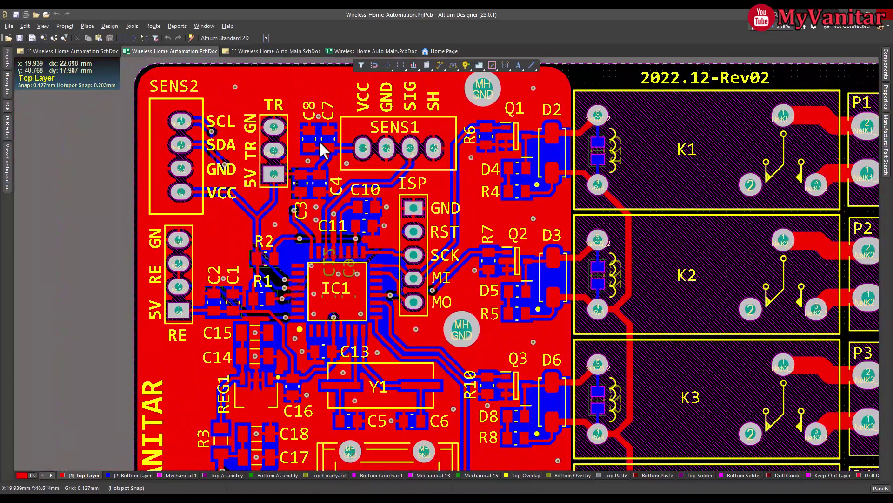
pyautogui.scroll(-2, 379, 203)
pyautogui.keyDown('ctrl'); pyautogui.scroll(3, 357, 230); pyautogui.keyUp('ctrl')
pyautogui.keyDown('ctrl'); pyautogui.scroll(1, 357, 230); pyautogui.keyUp('ctrl')
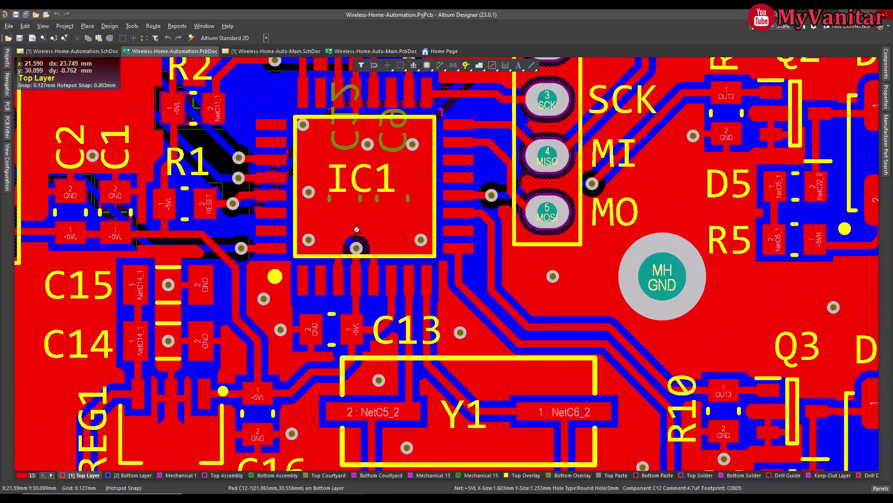
pyautogui.keyDown('ctrl'); pyautogui.scroll(-1, 357, 229); pyautogui.keyUp('ctrl')
pyautogui.keyDown('ctrl'); pyautogui.scroll(1, 356, 230); pyautogui.keyUp('ctrl')
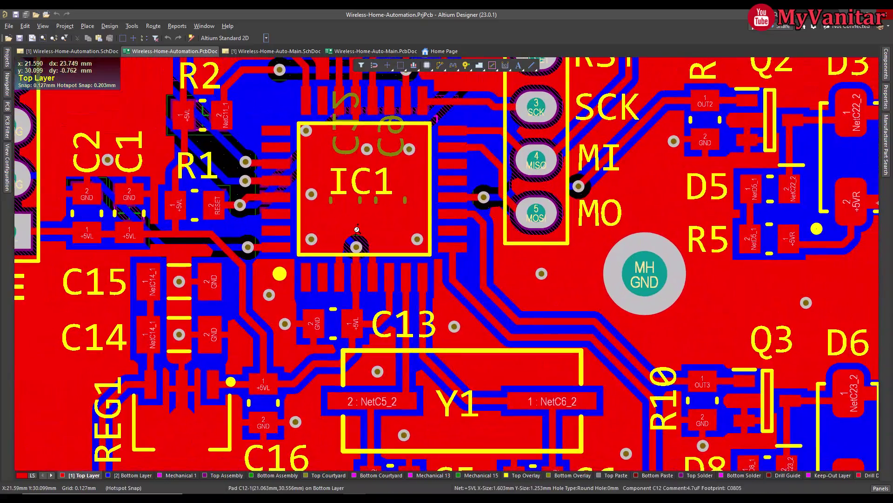
pyautogui.keyDown('ctrl'); pyautogui.scroll(1, 356, 229); pyautogui.keyUp('ctrl')
pyautogui.keyDown('ctrl'); pyautogui.scroll(-2, 356, 230); pyautogui.keyUp('ctrl')
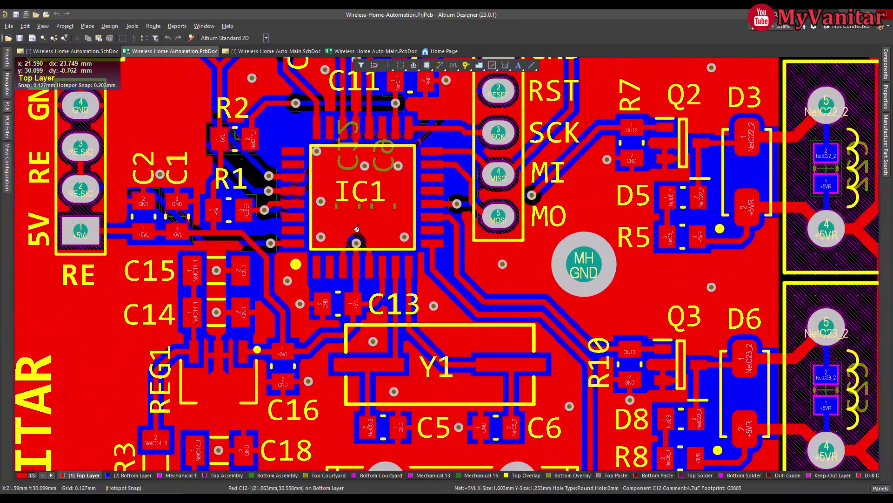
pyautogui.keyDown('ctrl'); pyautogui.scroll(-2, 357, 229); pyautogui.keyUp('ctrl')
# Pan and zoom out until the relay board with K1–K4 and P1–P4 fits the window
pyautogui.moveTo(399, 426); pyautogui.dragTo(354, 315, button='right')
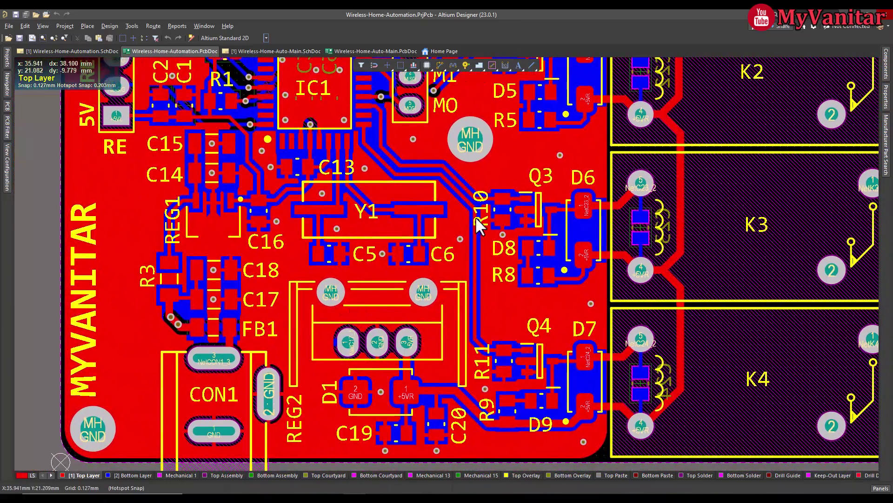
pyautogui.keyDown('ctrl'); pyautogui.scroll(-1, 477, 217); pyautogui.keyUp('ctrl')
pyautogui.moveTo(478, 216); pyautogui.dragTo(457, 375, button='right')
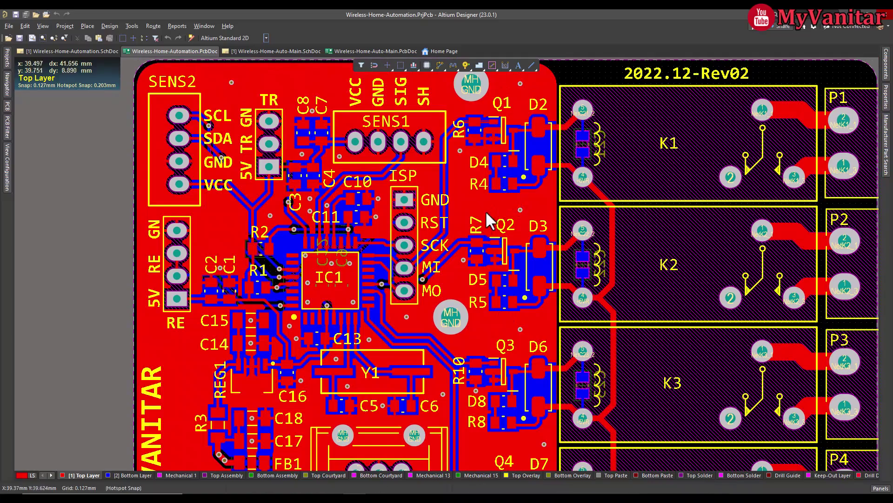
pyautogui.keyDown('ctrl'); pyautogui.scroll(-3, 488, 221); pyautogui.keyUp('ctrl')
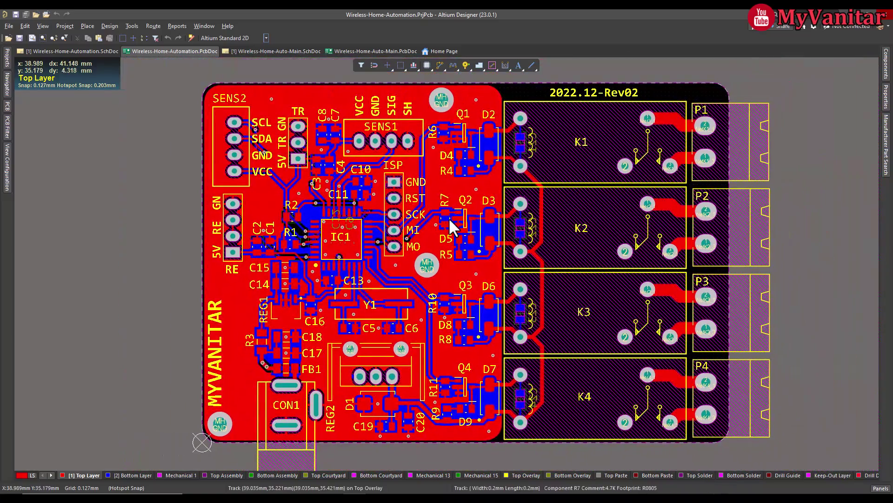
pyautogui.moveTo(450, 222); pyautogui.dragTo(421, 216, button='right')
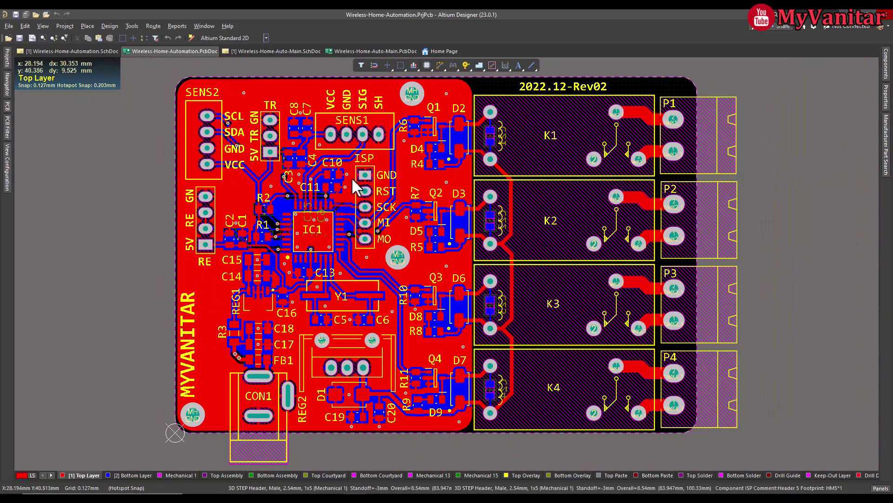
# Open the Wireless-Home-Auto-Main schematic and zoom around the 433MHz modules, 7805 regulator and Nextion wiring
pyautogui.click(269, 51)
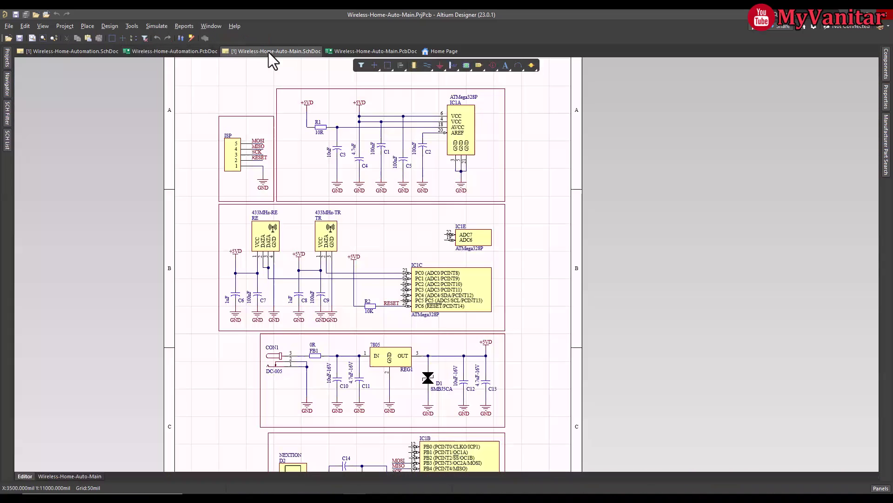
pyautogui.moveTo(395, 240); pyautogui.dragTo(413, 210, button='right')
pyautogui.keyDown('ctrl'); pyautogui.scroll(-1, 415, 213); pyautogui.keyUp('ctrl')
pyautogui.keyDown('ctrl'); pyautogui.scroll(2, 416, 213); pyautogui.keyUp('ctrl')
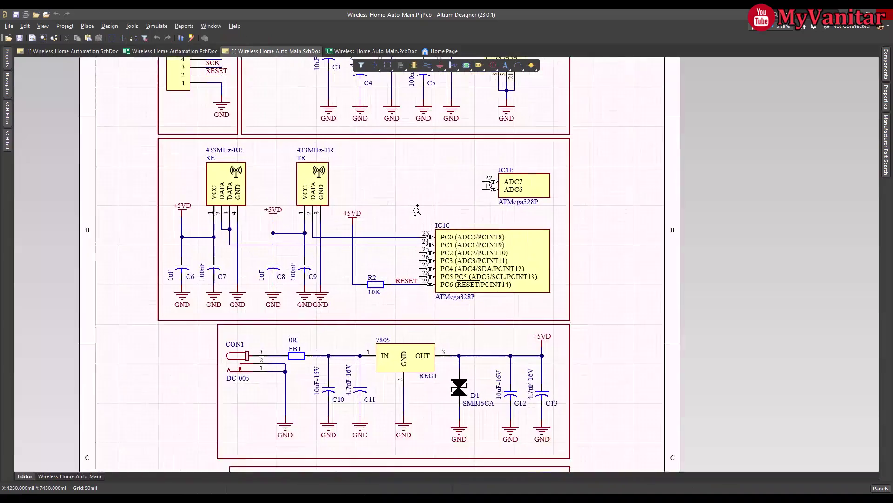
pyautogui.keyDown('ctrl'); pyautogui.scroll(-2, 415, 214); pyautogui.keyUp('ctrl')
pyautogui.keyDown('ctrl'); pyautogui.scroll(-1, 417, 247); pyautogui.keyUp('ctrl')
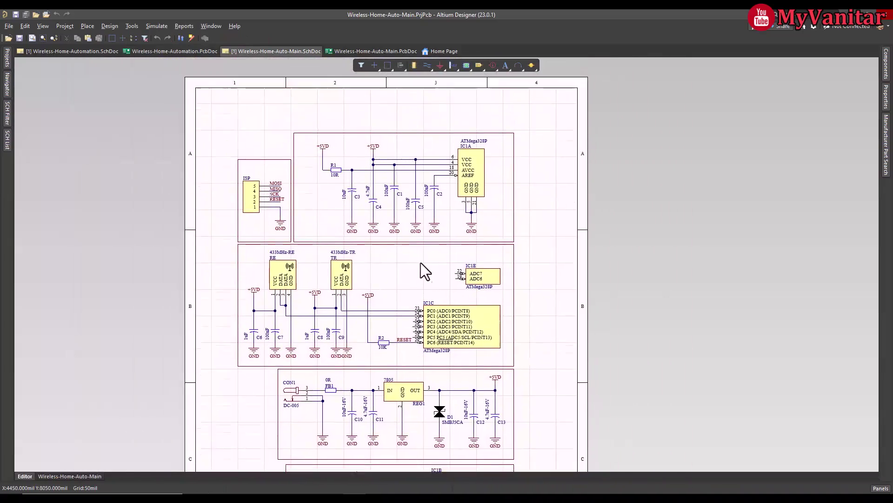
pyautogui.keyDown('ctrl'); pyautogui.scroll(1, 413, 171); pyautogui.keyUp('ctrl')
pyautogui.keyDown('ctrl'); pyautogui.scroll(2, 406, 259); pyautogui.keyUp('ctrl')
pyautogui.keyDown('ctrl'); pyautogui.scroll(-2, 407, 251); pyautogui.keyUp('ctrl')
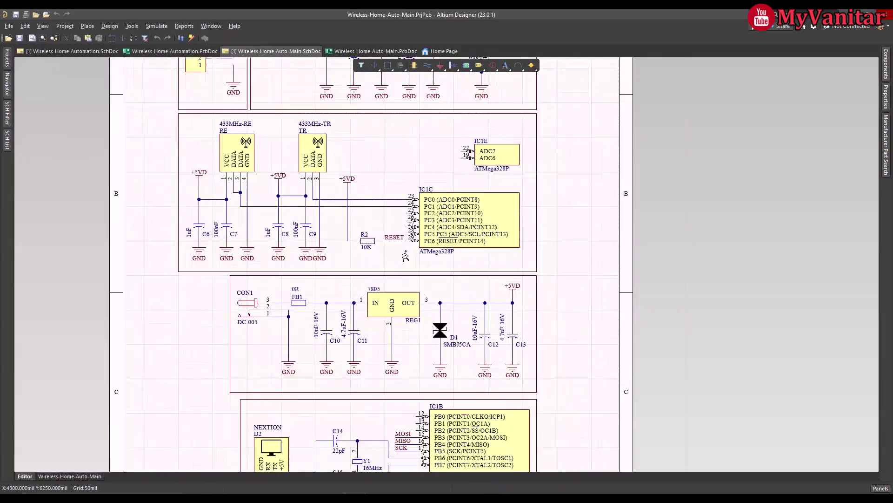
pyautogui.keyDown('ctrl'); pyautogui.scroll(-1, 410, 245); pyautogui.keyUp('ctrl')
pyautogui.scroll(-2, 414, 235)
pyautogui.keyDown('ctrl'); pyautogui.scroll(-1, 414, 234); pyautogui.keyUp('ctrl')
pyautogui.keyDown('ctrl'); pyautogui.scroll(1, 423, 234); pyautogui.keyUp('ctrl')
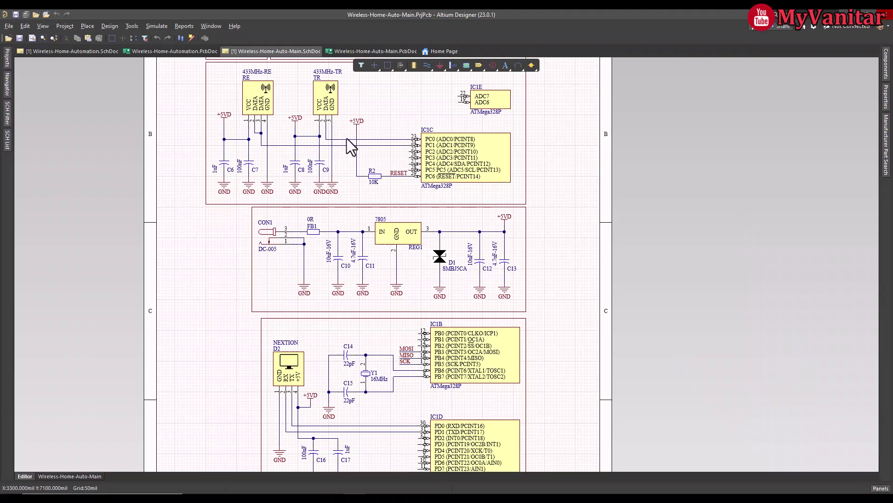
# Open the Wireless-Home-Auto-Main PCB layout and zoom around the board
pyautogui.click(339, 52)
pyautogui.keyDown('ctrl'); pyautogui.scroll(1, 433, 219); pyautogui.keyUp('ctrl')
pyautogui.keyDown('ctrl'); pyautogui.scroll(-2, 432, 222); pyautogui.keyUp('ctrl')
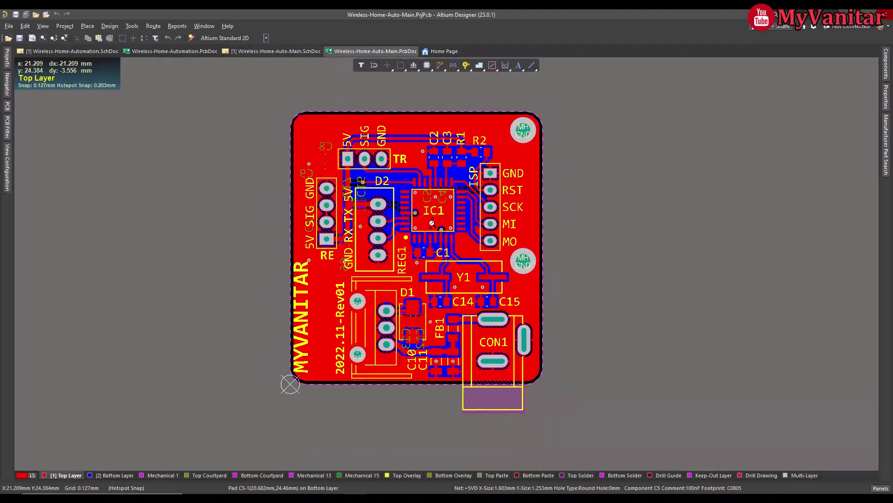
pyautogui.keyDown('ctrl'); pyautogui.scroll(1, 431, 223); pyautogui.keyUp('ctrl')
pyautogui.keyDown('ctrl'); pyautogui.scroll(-1, 432, 222); pyautogui.keyUp('ctrl')
pyautogui.keyDown('ctrl'); pyautogui.scroll(1, 432, 223); pyautogui.keyUp('ctrl')
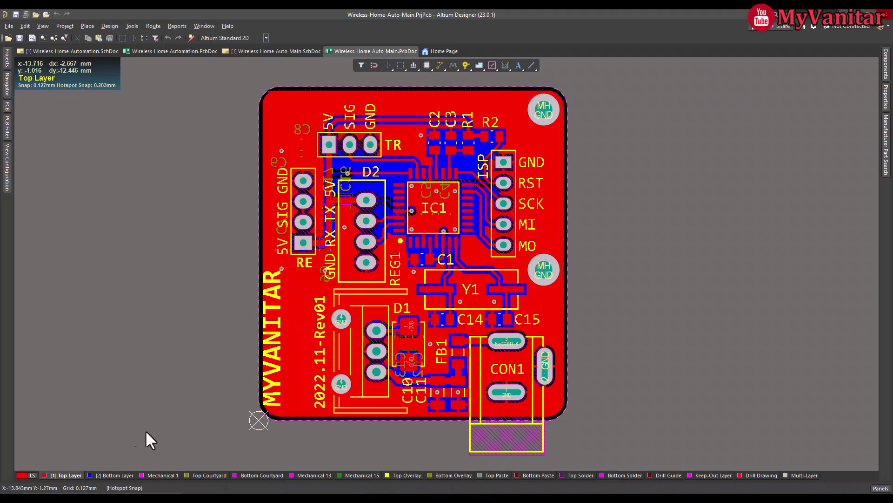
# Compare the blue bottom and red top copper layers, then open the view configurations list
pyautogui.click(120, 471)
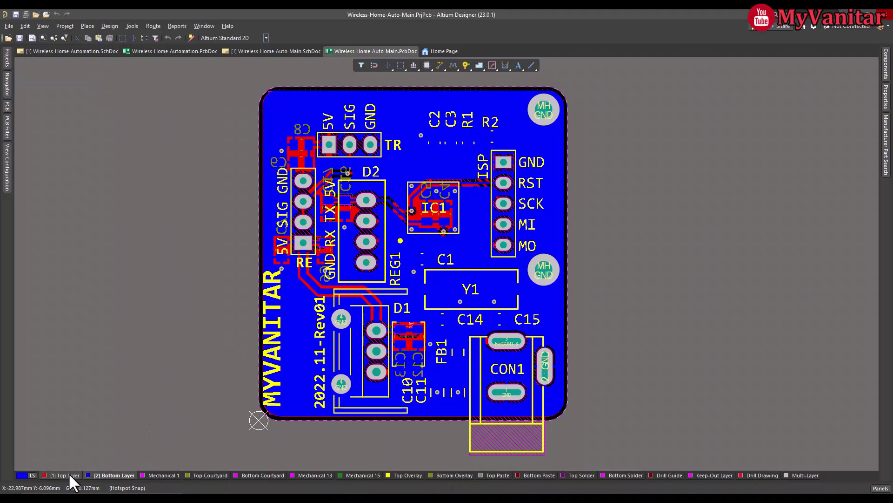
pyautogui.click(69, 473)
pyautogui.click(104, 476)
pyautogui.click(72, 474)
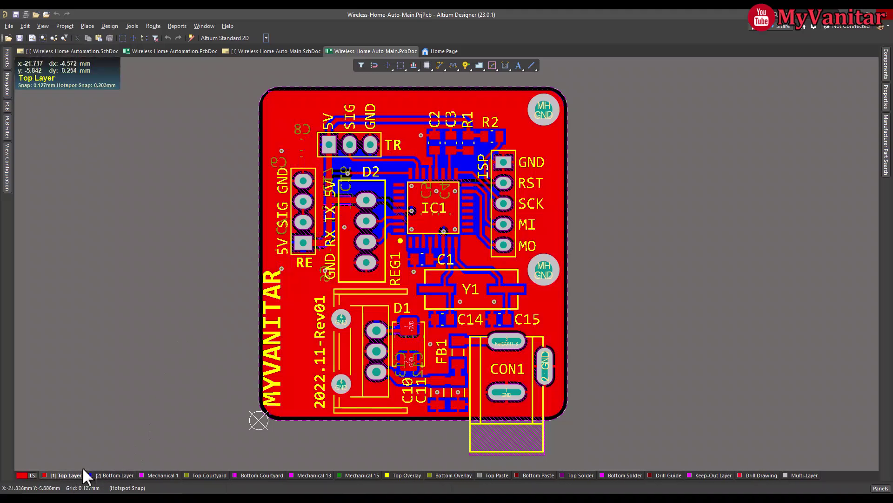
pyautogui.click(262, 38)
pyautogui.click(267, 39)
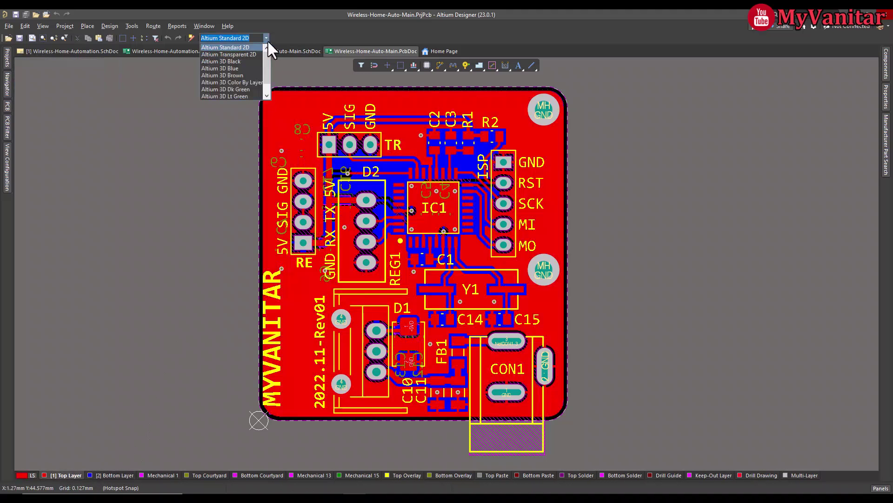
# Show the main board in Altium 3D Dk Green, orbit it, then view its bottom and top sides
pyautogui.click(260, 88)
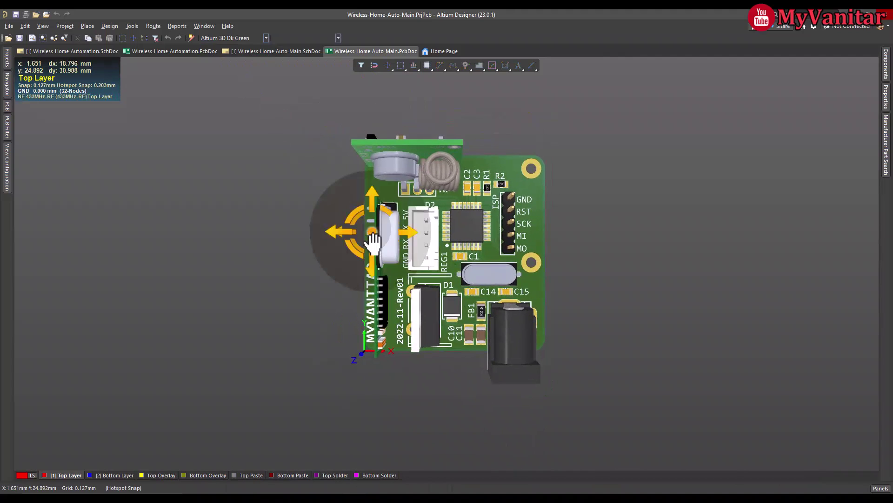
pyautogui.keyDown('shift'); pyautogui.moveTo(370, 240); pyautogui.dragTo(382, 121, button='right'); pyautogui.keyUp('shift')
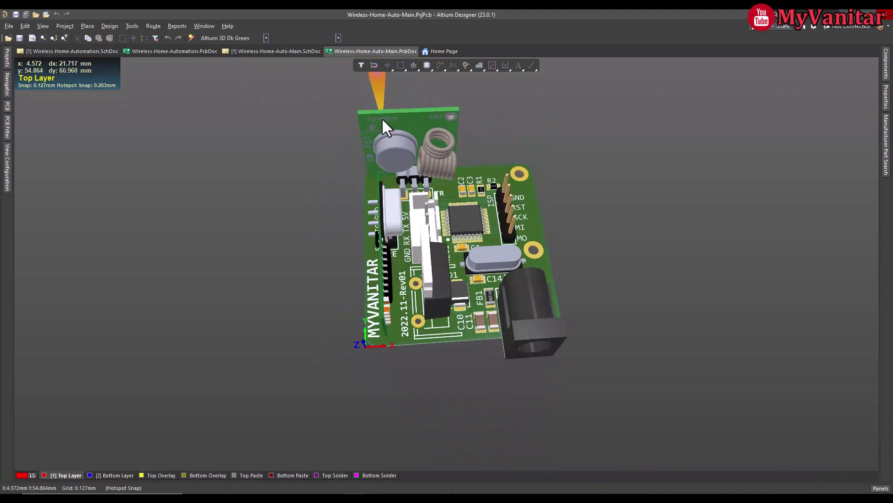
pyautogui.click(338, 37)
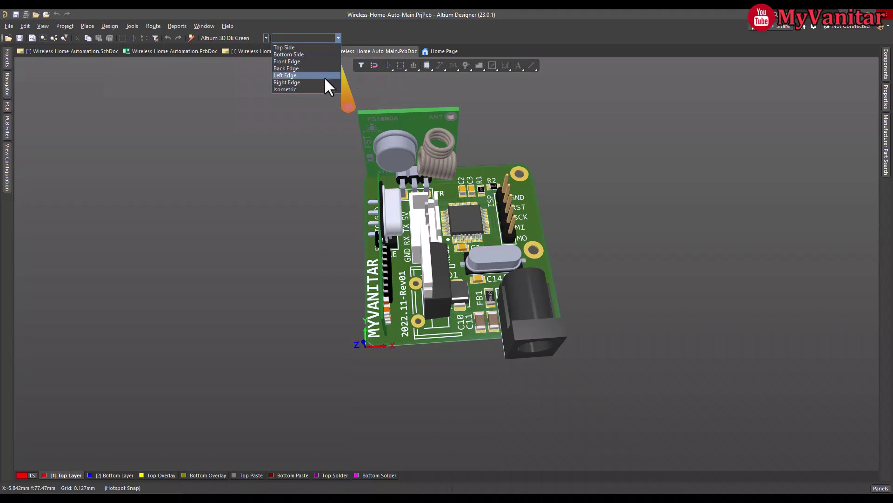
pyautogui.click(319, 55)
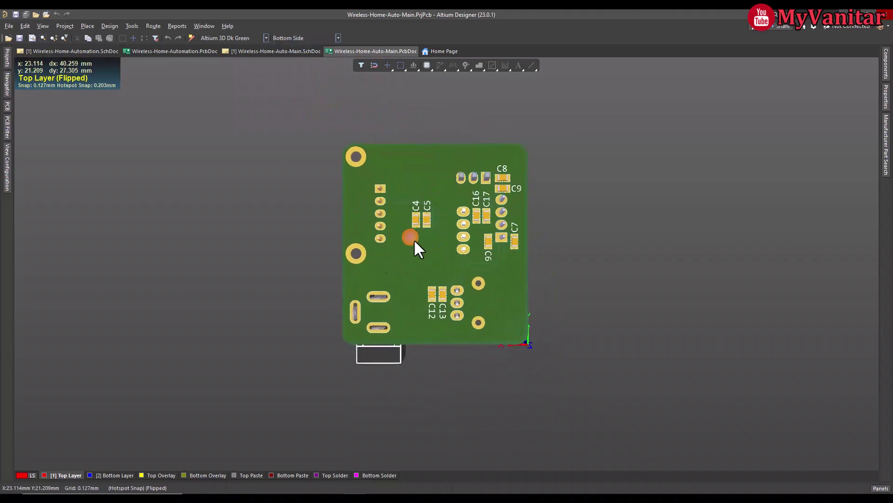
pyautogui.click(331, 48)
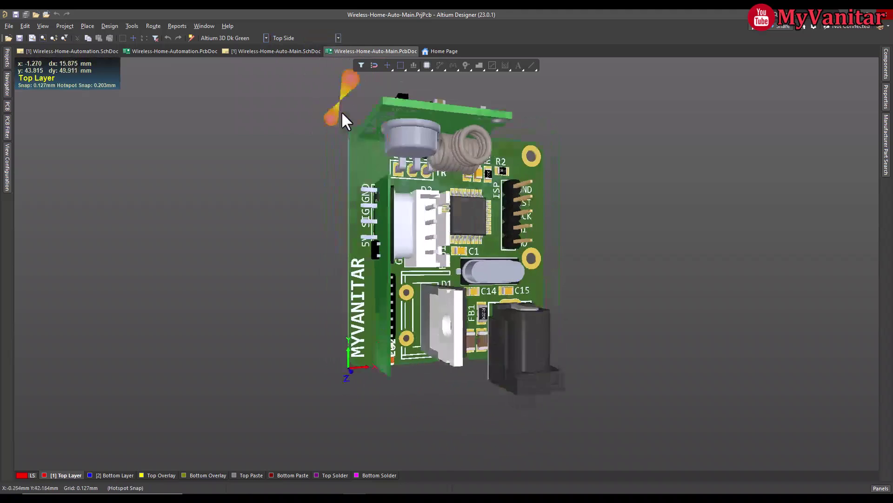
pyautogui.keyDown('ctrl'); pyautogui.scroll(-3, 378, 240); pyautogui.keyUp('ctrl')
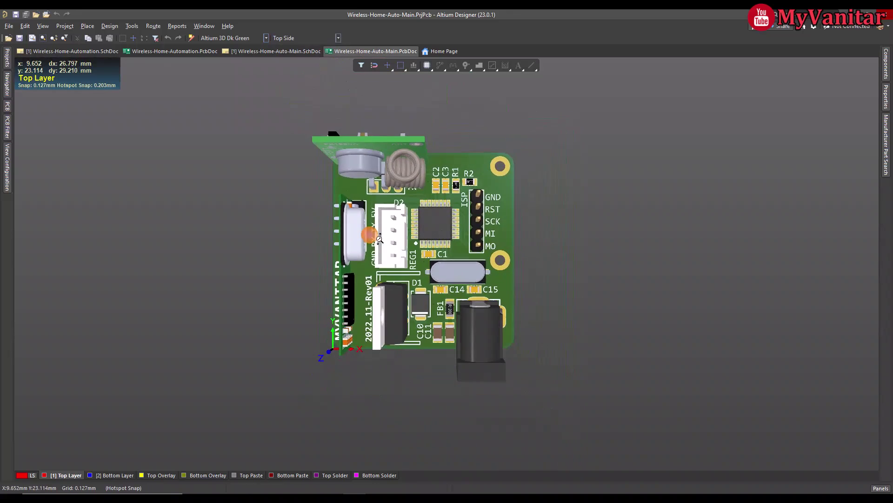
pyautogui.click(266, 37)
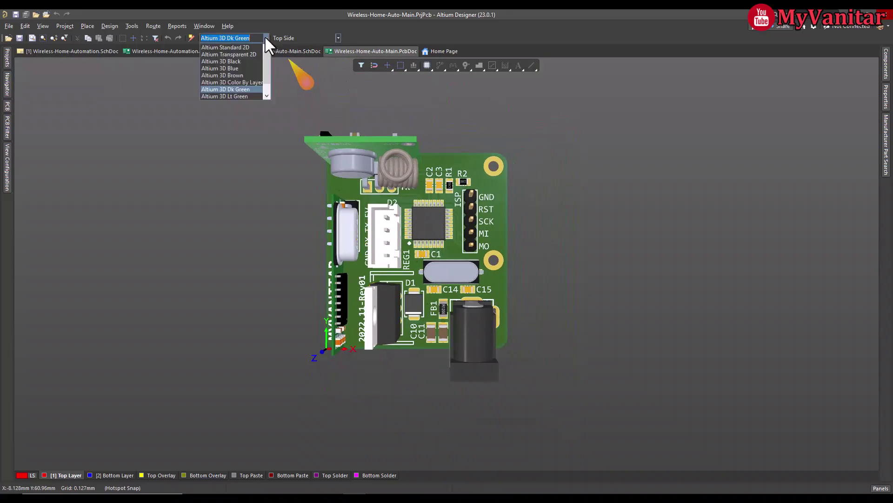
# Switch to Altium Standard 2D and zoom and pan the layout around IC1
pyautogui.click(257, 44)
pyautogui.keyDown('ctrl'); pyautogui.scroll(-4, 377, 186); pyautogui.keyUp('ctrl')
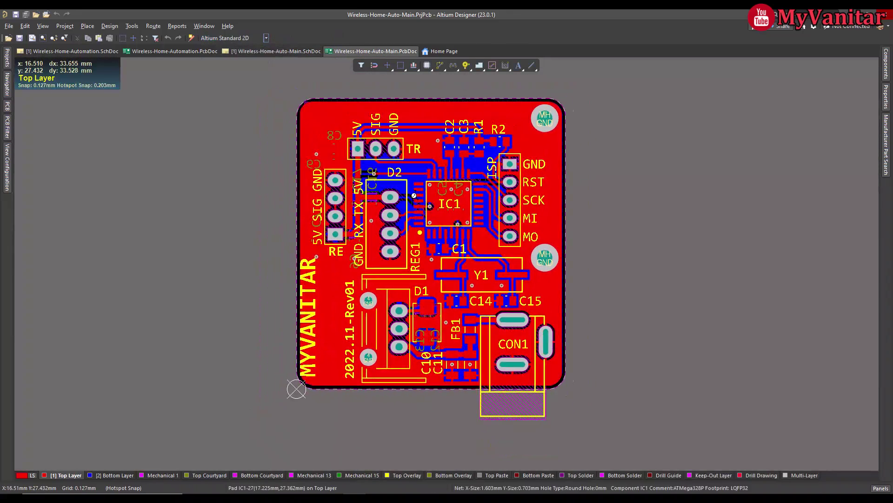
pyautogui.keyDown('ctrl'); pyautogui.scroll(1, 414, 196); pyautogui.keyUp('ctrl')
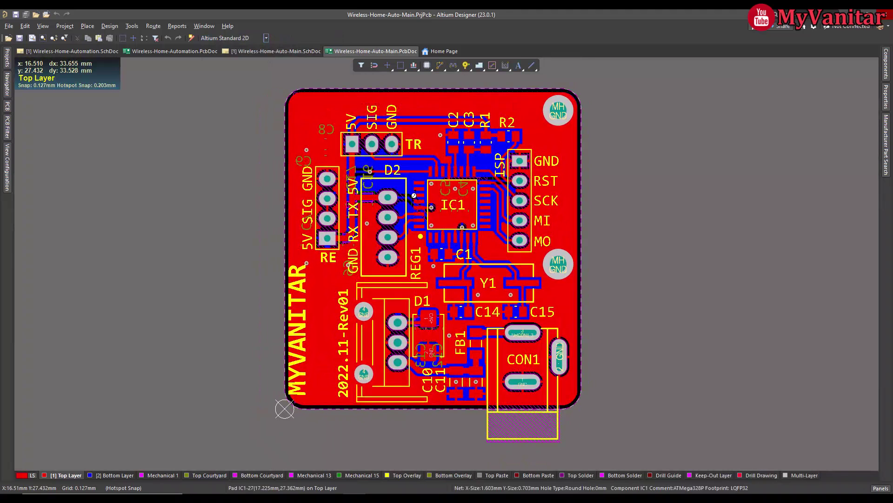
pyautogui.moveTo(414, 195); pyautogui.dragTo(401, 216, button='right')
pyautogui.keyDown('ctrl'); pyautogui.scroll(-1, 401, 216); pyautogui.keyUp('ctrl')
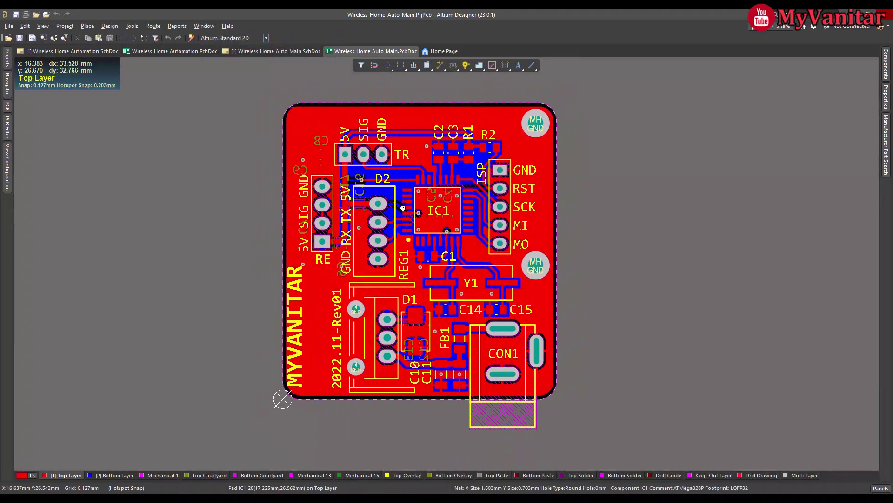
pyautogui.keyDown('ctrl'); pyautogui.scroll(-1, 403, 208); pyautogui.keyUp('ctrl')
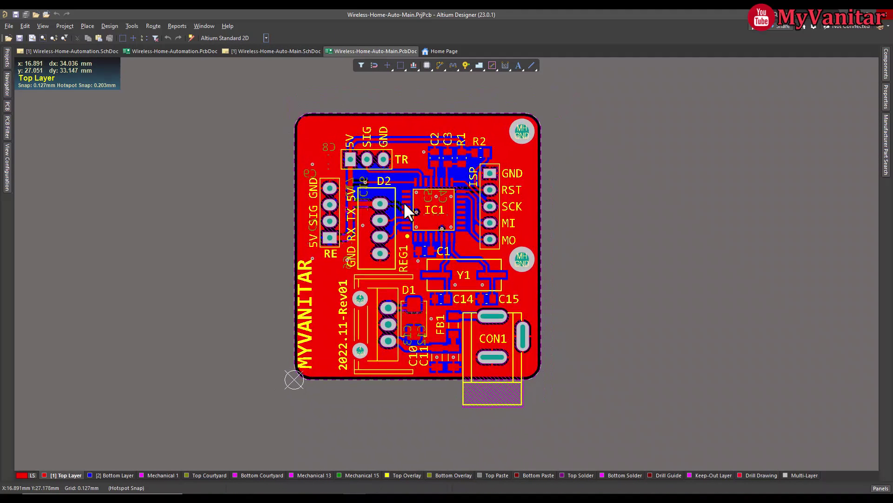
pyautogui.moveTo(416, 216); pyautogui.dragTo(410, 230, button='right')
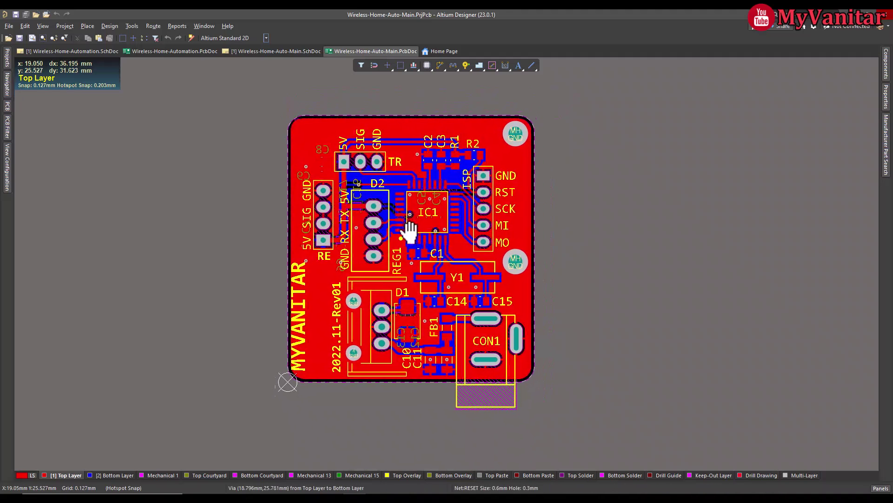